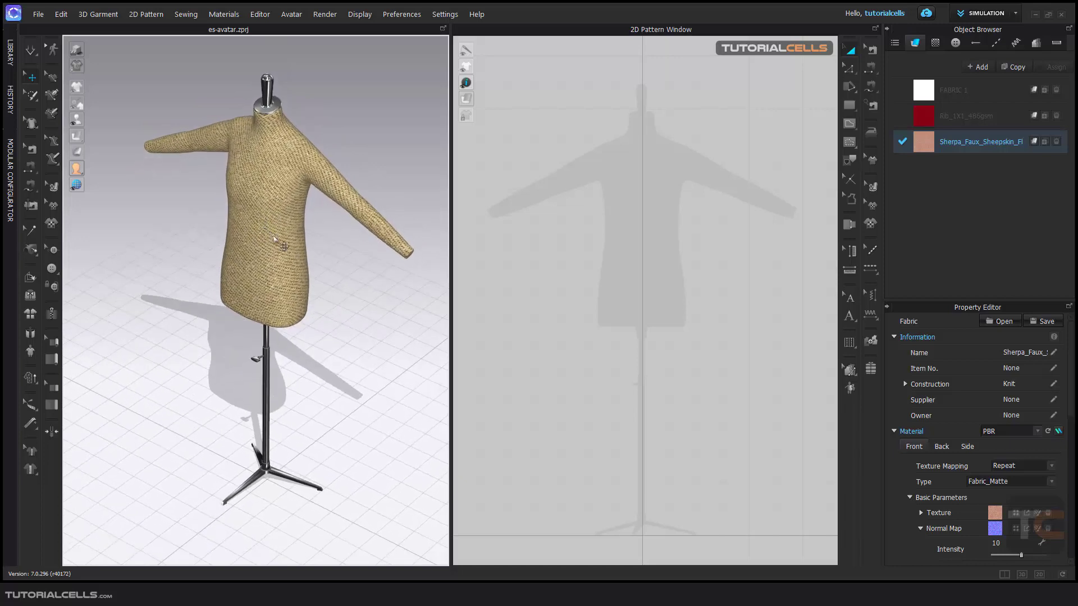
Open the Polygon tool flyout to reveal the Rectangle, Ellipse and Spiral shapes
{"action": "middle_click_drag", "start_coordinate": [684, 193], "coordinate": [687, 211]}
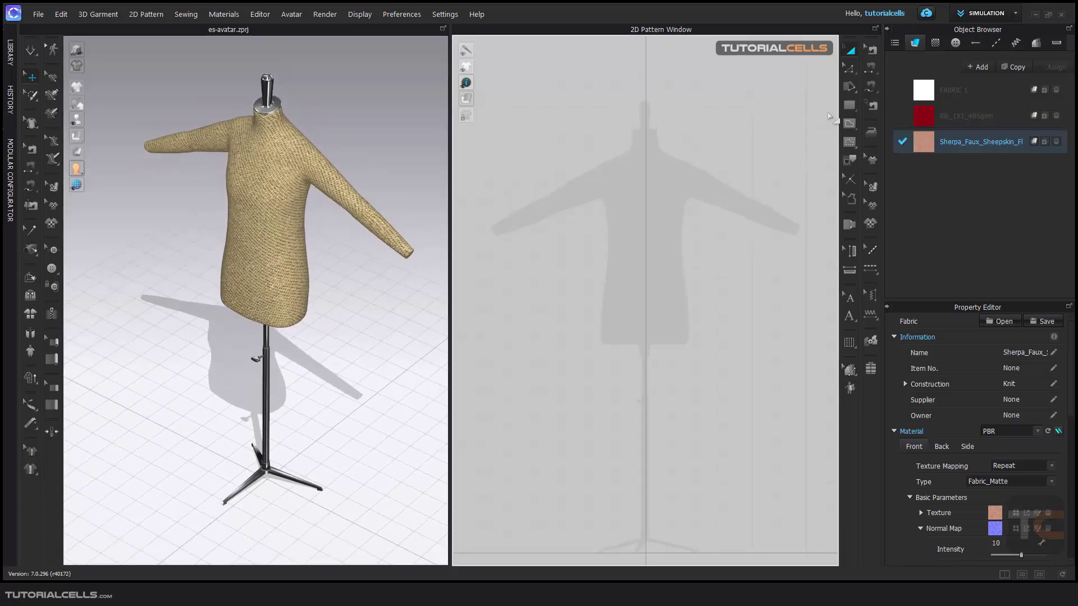
{"action": "left_click", "coordinate": [849, 108]}
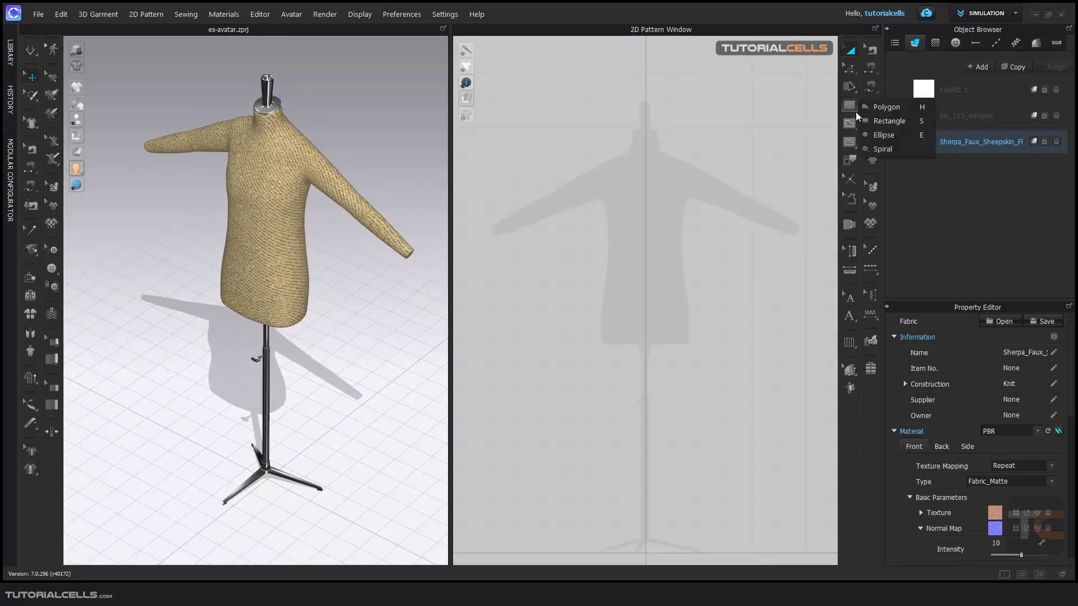
Draw a tall rectangular pattern piece in the 2D window with the Rectangle tool
{"action": "left_click", "coordinate": [888, 122]}
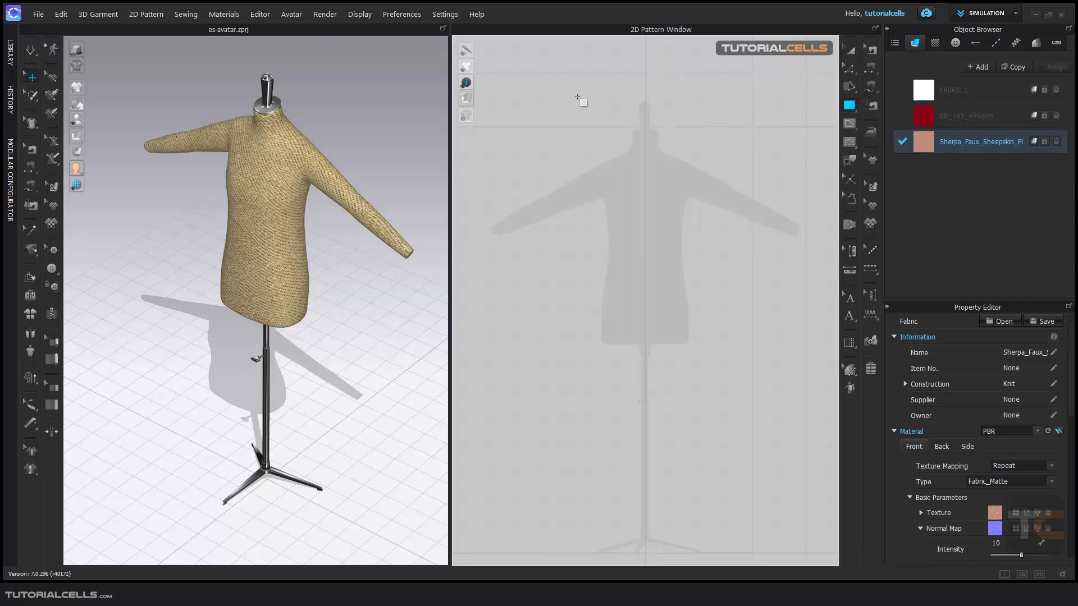
{"action": "mouse_move", "coordinate": [523, 51]}
{"action": "left_mouse_down"}
{"action": "mouse_move", "coordinate": [635, 256]}
{"action": "mouse_move", "coordinate": [657, 365]}
{"action": "left_mouse_up"}
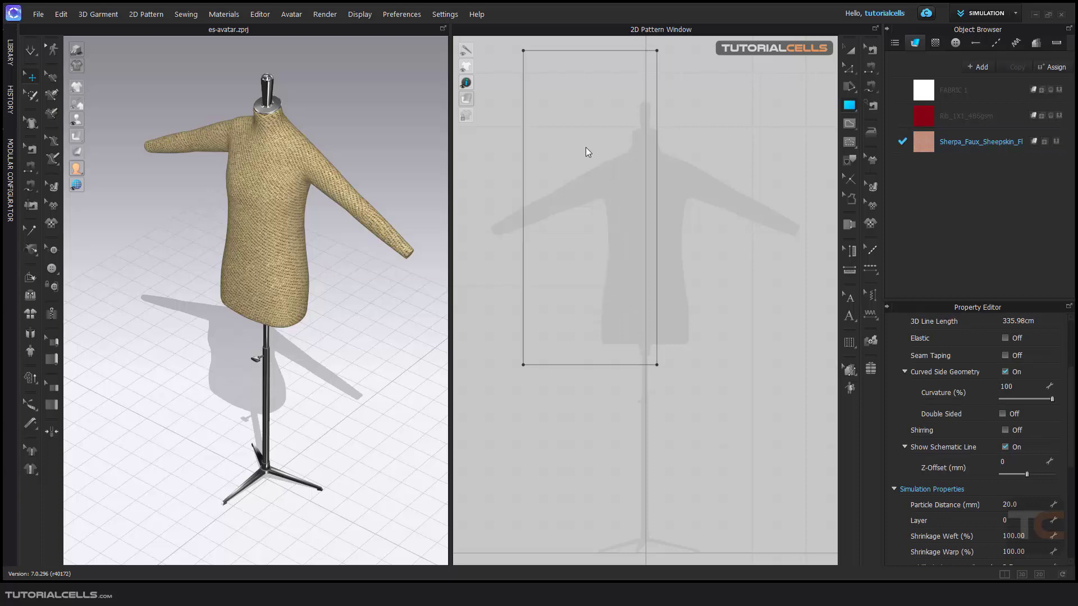
{"action": "middle_click_drag", "start_coordinate": [280, 142], "coordinate": [288, 220]}
{"action": "scroll", "coordinate": [288, 220], "scroll_direction": "down", "scroll_amount": 1}
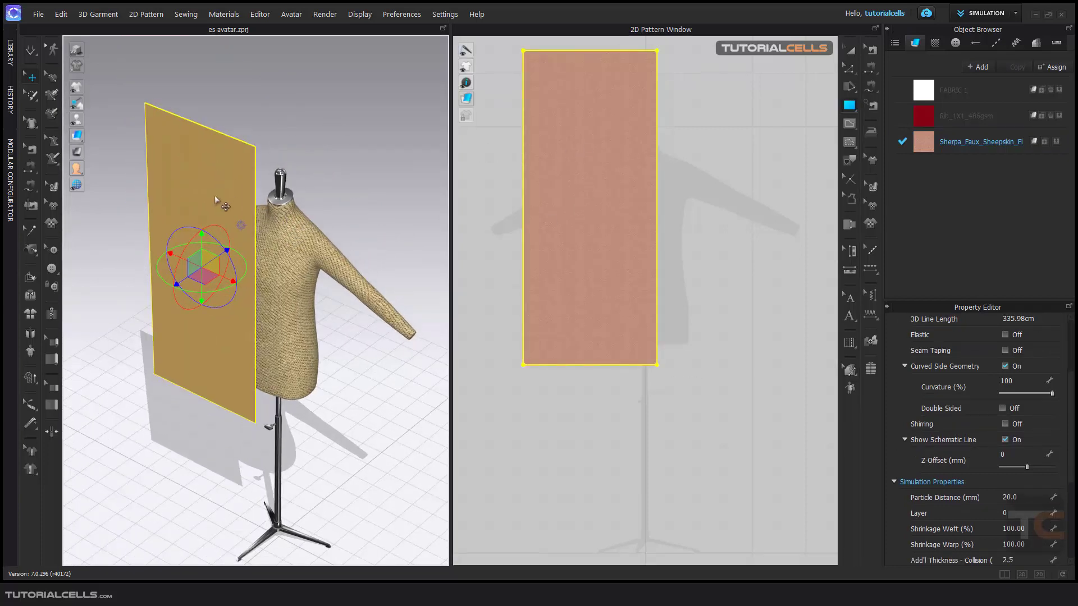
Rotate and move the panel so it tilts diagonally behind the dress form's shoulder
{"action": "left_click_drag", "start_coordinate": [187, 243], "coordinate": [202, 169]}
{"action": "mouse_move", "coordinate": [300, 277]}
{"action": "right_mouse_down"}
{"action": "mouse_move", "coordinate": [351, 262]}
{"action": "mouse_move", "coordinate": [291, 259]}
{"action": "mouse_move", "coordinate": [292, 271]}
{"action": "right_mouse_up"}
{"action": "middle_click_drag", "start_coordinate": [292, 272], "coordinate": [291, 314]}
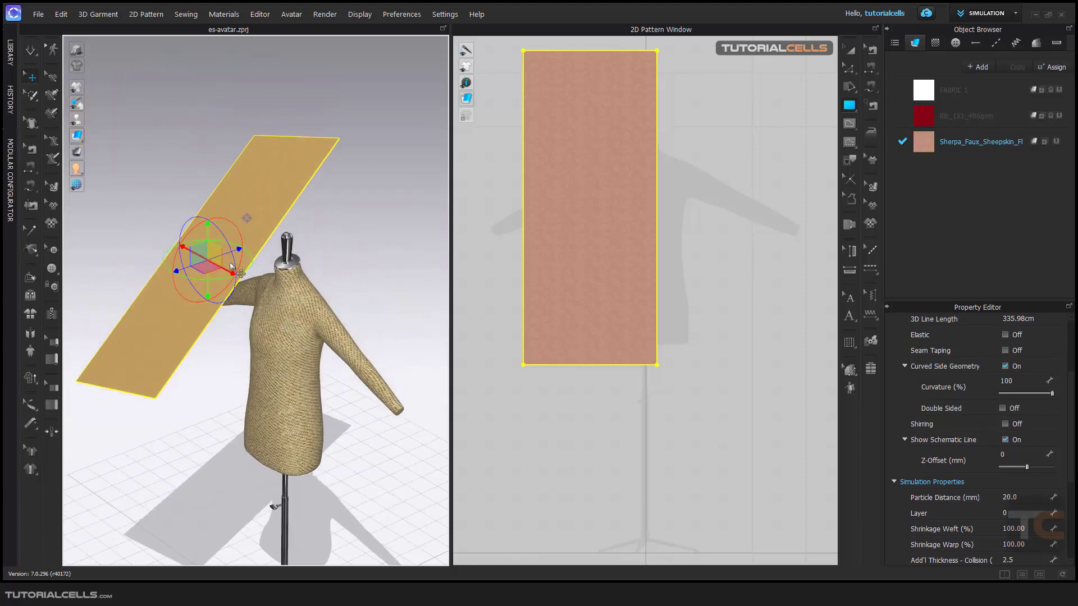
{"action": "left_click_drag", "start_coordinate": [227, 254], "coordinate": [251, 224]}
{"action": "right_click_drag", "start_coordinate": [241, 316], "coordinate": [309, 322]}
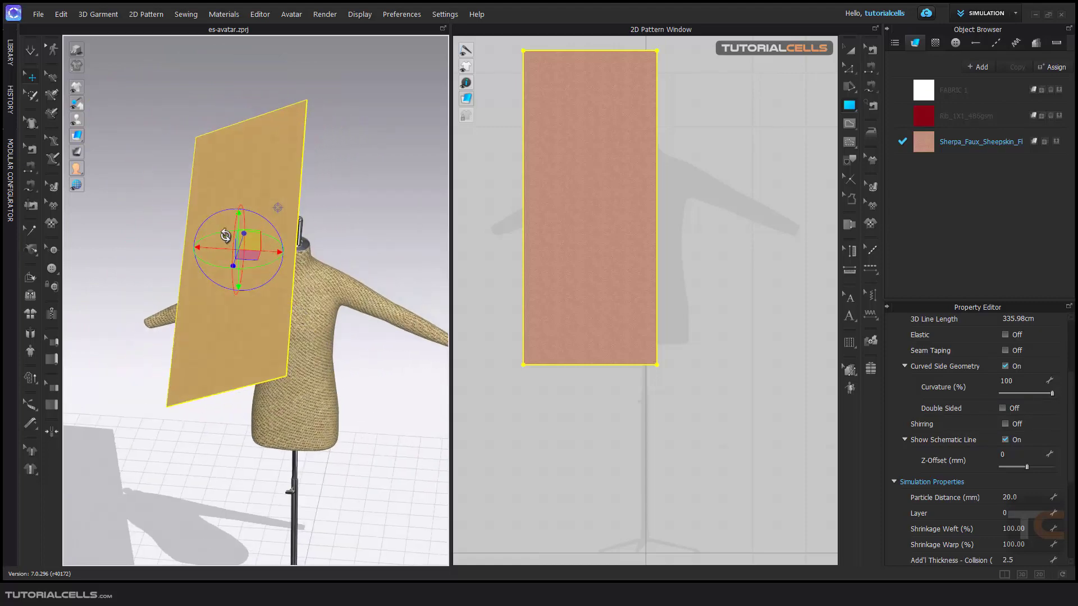
{"action": "left_click_drag", "start_coordinate": [243, 209], "coordinate": [260, 249]}
{"action": "scroll", "coordinate": [635, 228], "scroll_direction": "down", "scroll_amount": 3}
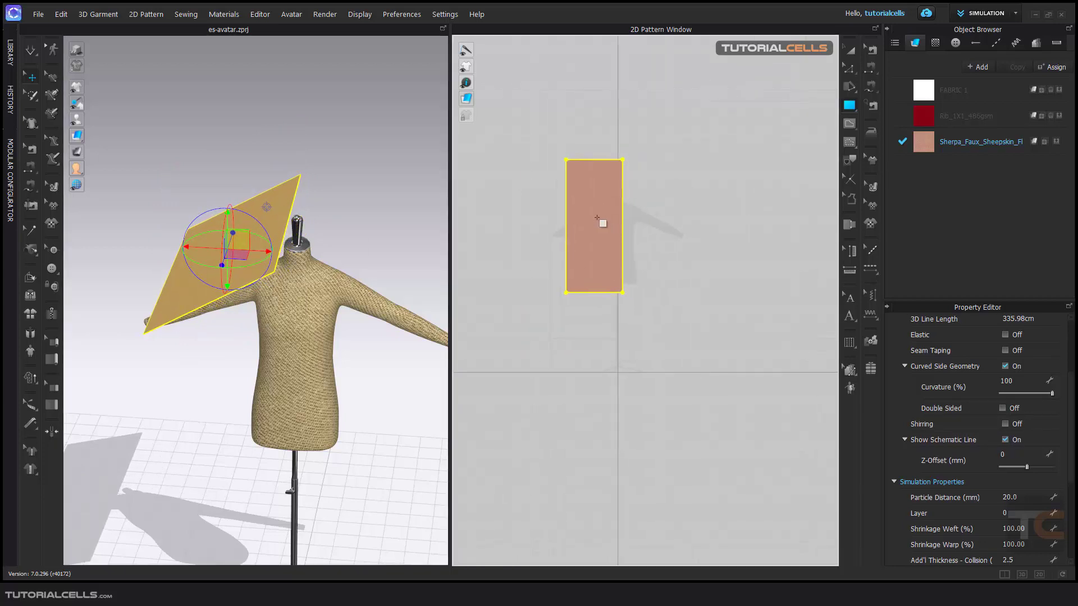
Draw a second, longer rectangle and apply Rib_1X1_486gsm fabric to it
{"action": "left_click_drag", "start_coordinate": [631, 125], "coordinate": [697, 355]}
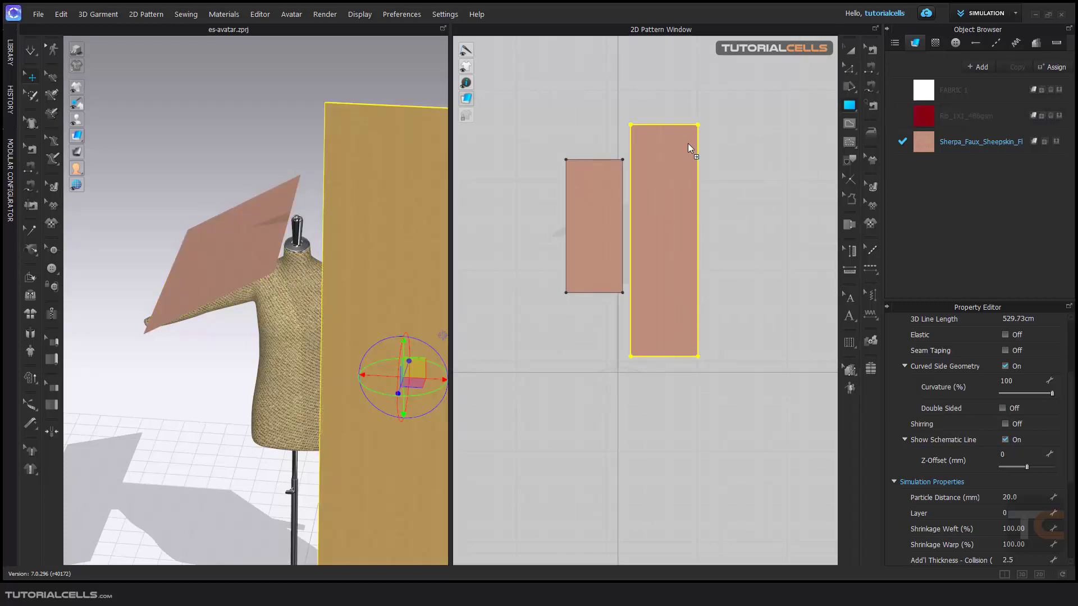
{"action": "left_click_drag", "start_coordinate": [688, 143], "coordinate": [688, 143]}
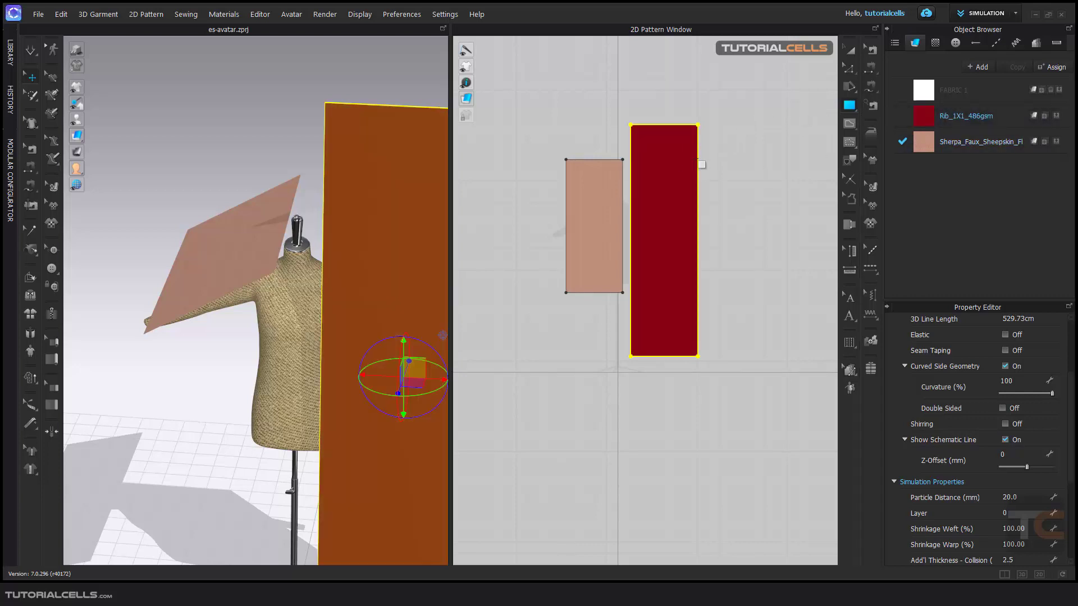
{"action": "scroll", "coordinate": [134, 267], "scroll_direction": "down", "scroll_amount": 4}
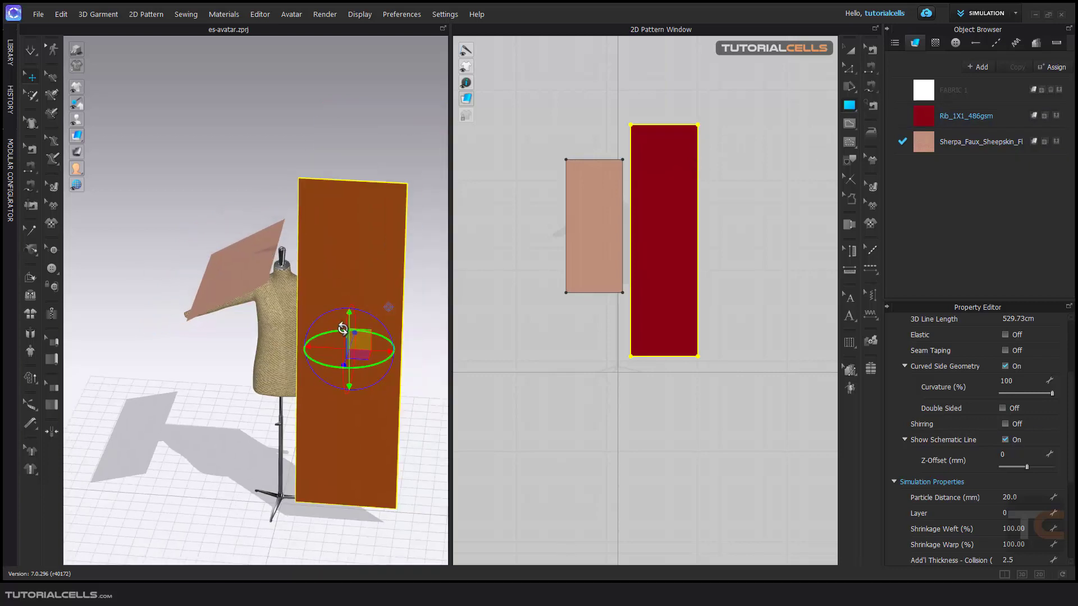
Rotate the Rib panel nearly horizontal and tilt it across the top of the dress form
{"action": "left_click_drag", "start_coordinate": [344, 329], "coordinate": [352, 255]}
{"action": "right_click_drag", "start_coordinate": [352, 255], "coordinate": [327, 287]}
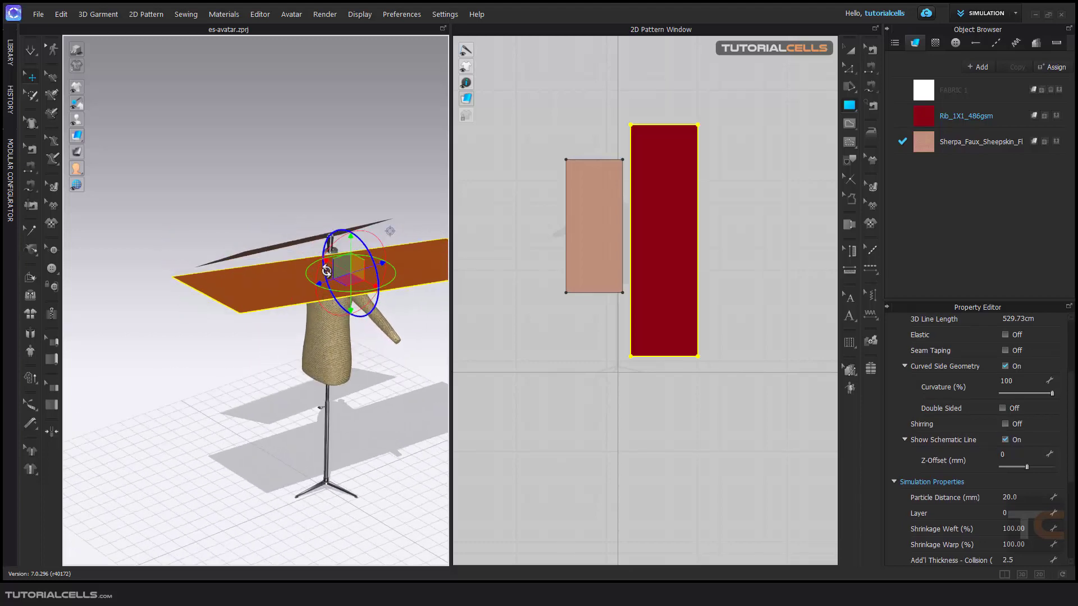
{"action": "left_click_drag", "start_coordinate": [326, 245], "coordinate": [374, 261]}
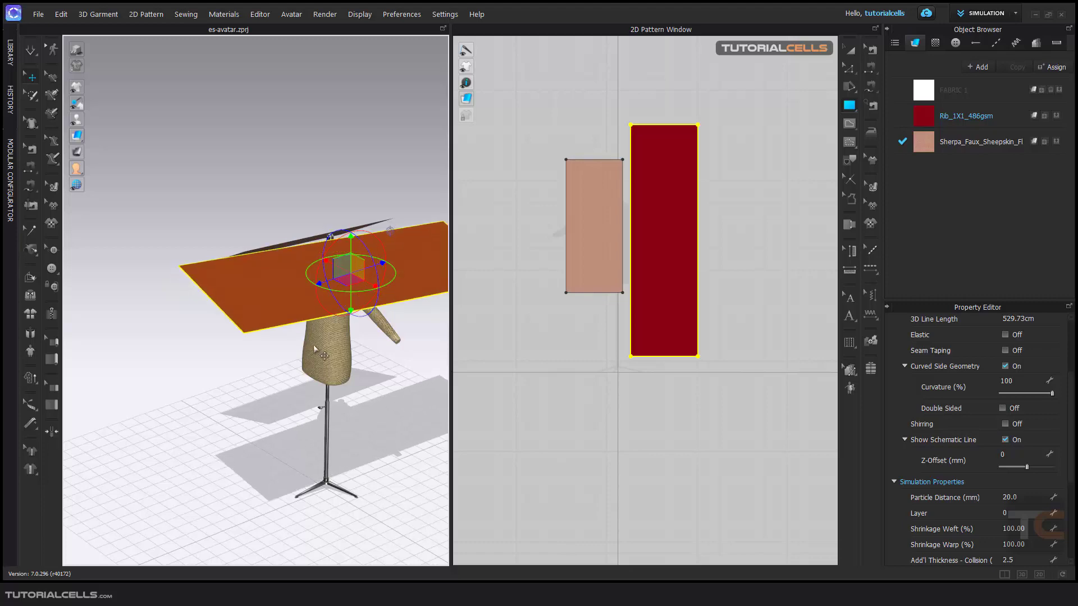
{"action": "scroll", "coordinate": [312, 342], "scroll_direction": "down", "scroll_amount": 2}
{"action": "right_click_drag", "start_coordinate": [312, 344], "coordinate": [370, 291]}
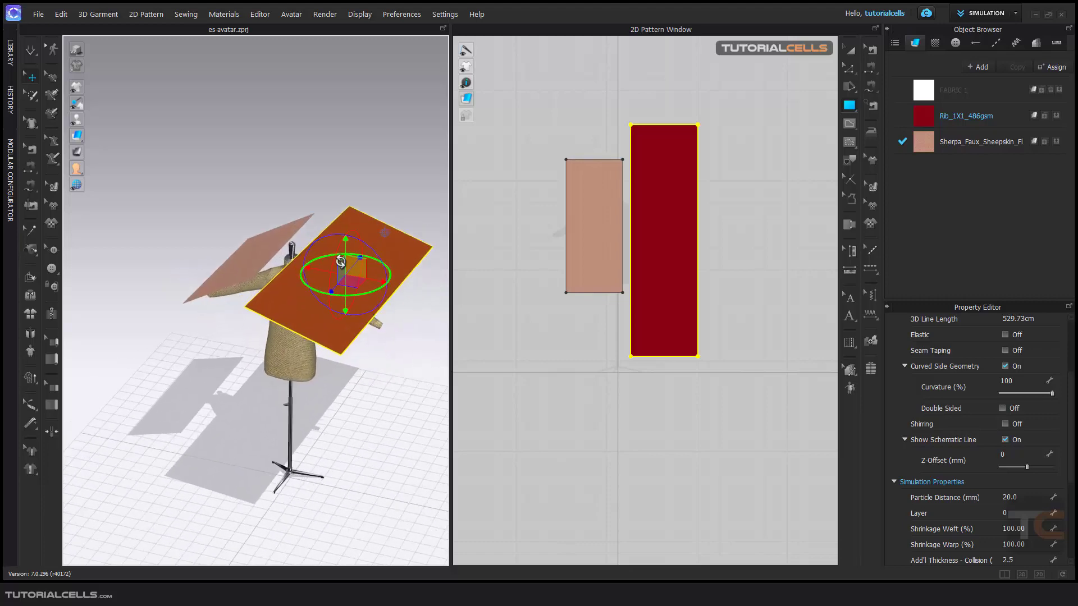
{"action": "left_click_drag", "start_coordinate": [367, 279], "coordinate": [363, 278]}
{"action": "scroll", "coordinate": [312, 218], "scroll_direction": "up", "scroll_amount": 2}
{"action": "middle_click_drag", "start_coordinate": [312, 217], "coordinate": [269, 230]}
{"action": "mouse_move", "coordinate": [304, 178]}
{"action": "right_mouse_down"}
{"action": "mouse_move", "coordinate": [250, 192]}
{"action": "mouse_move", "coordinate": [284, 186]}
{"action": "right_mouse_up"}
{"action": "middle_click_drag", "start_coordinate": [268, 190], "coordinate": [250, 161]}
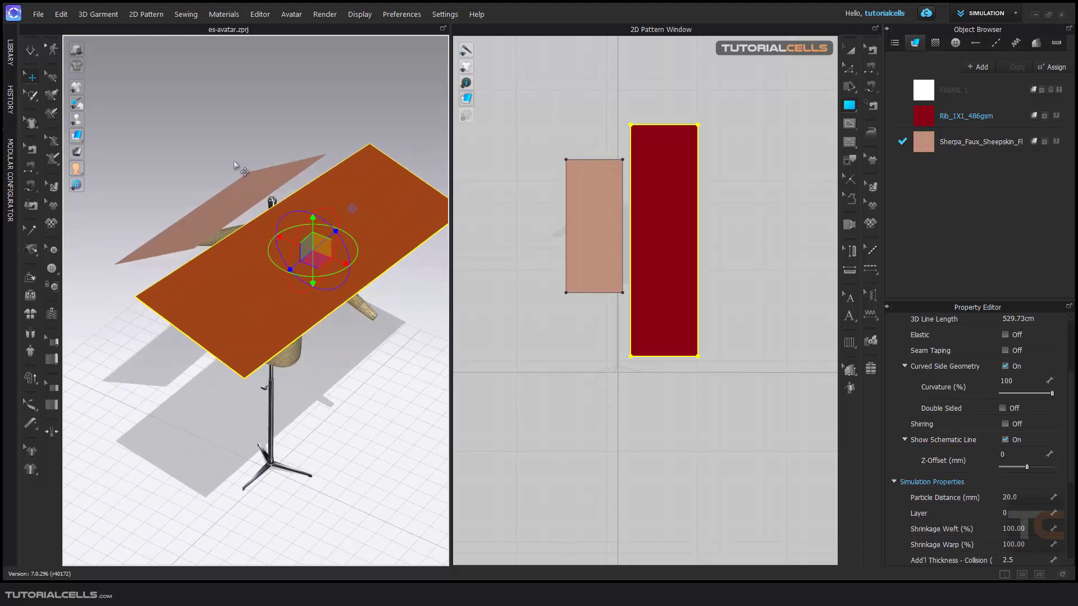
Set the simulation preset to Normal (Default) and show only the 3D view
{"action": "left_click", "coordinate": [31, 50]}
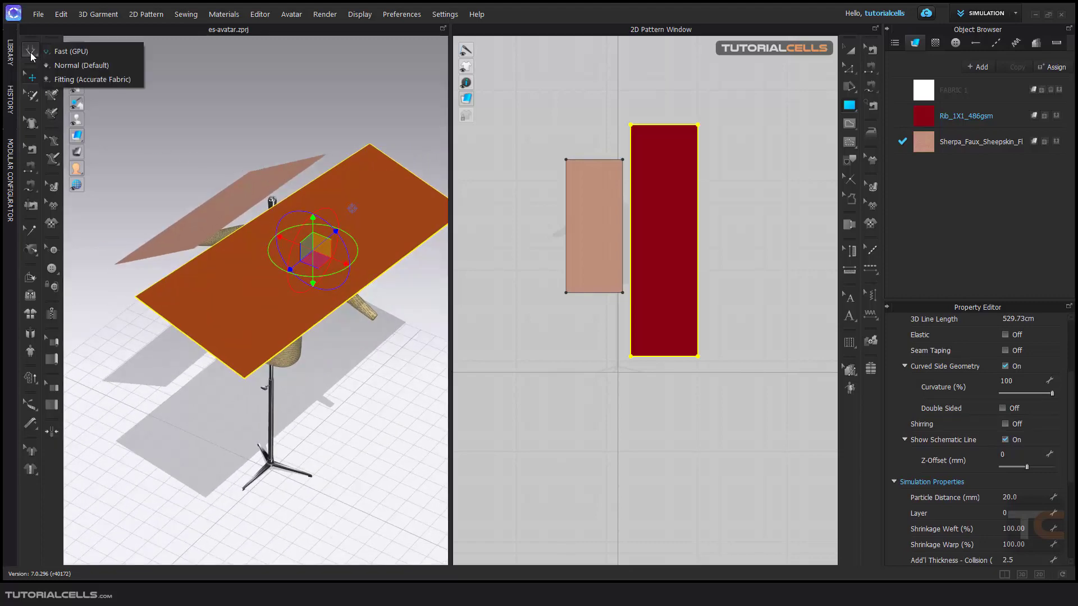
{"action": "left_click", "coordinate": [76, 65]}
{"action": "scroll", "coordinate": [258, 214], "scroll_direction": "up", "scroll_amount": 1}
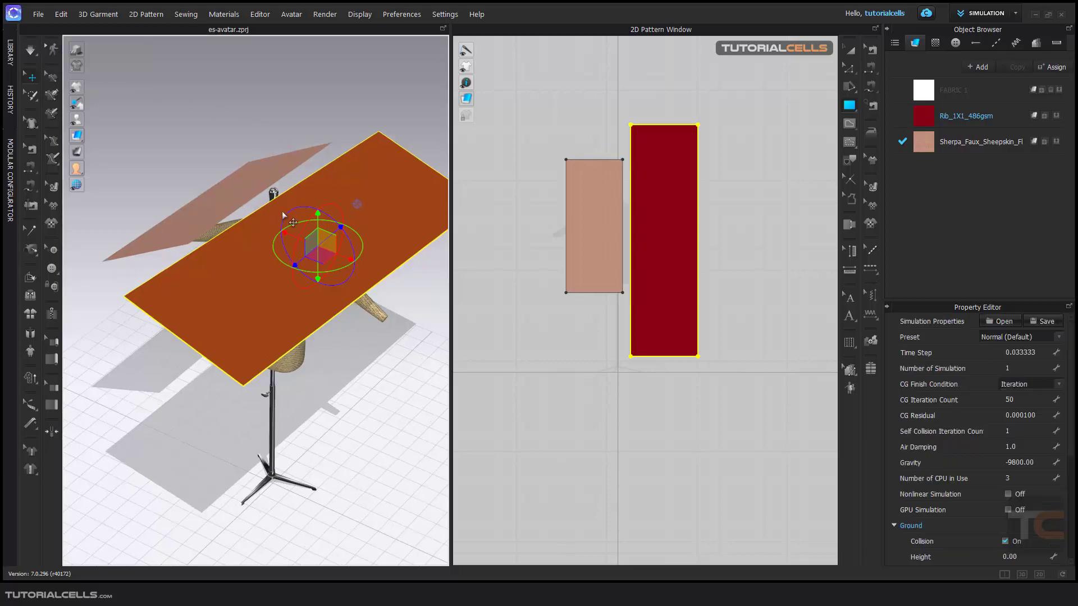
{"action": "left_click", "coordinate": [1023, 574]}
Run a trial drape over the dress form, then undo back to the flat panels
{"action": "left_click", "coordinate": [554, 229]}
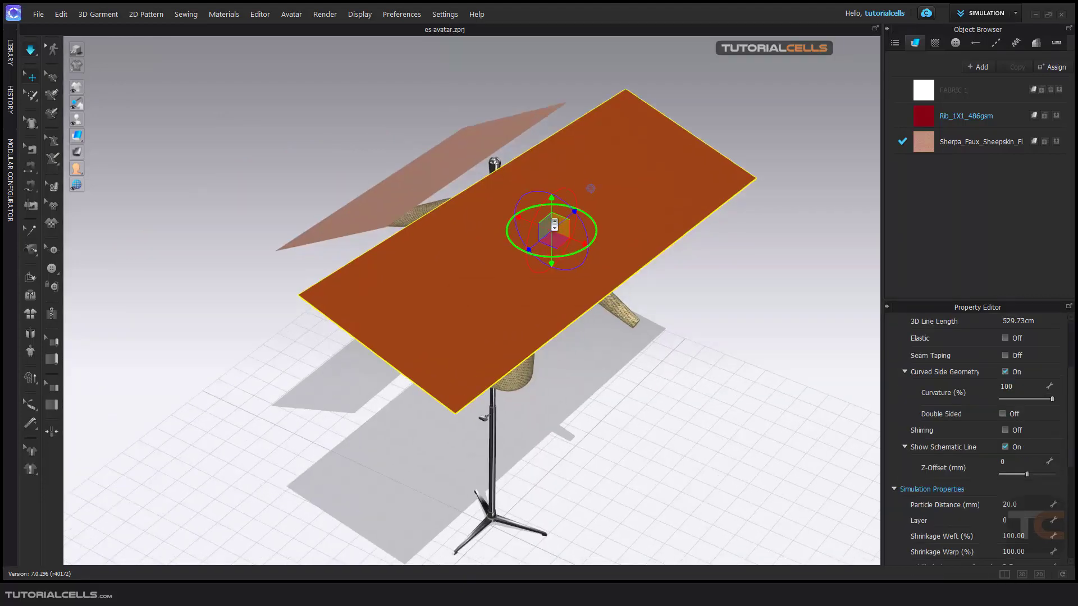
{"action": "key", "text": "space"}
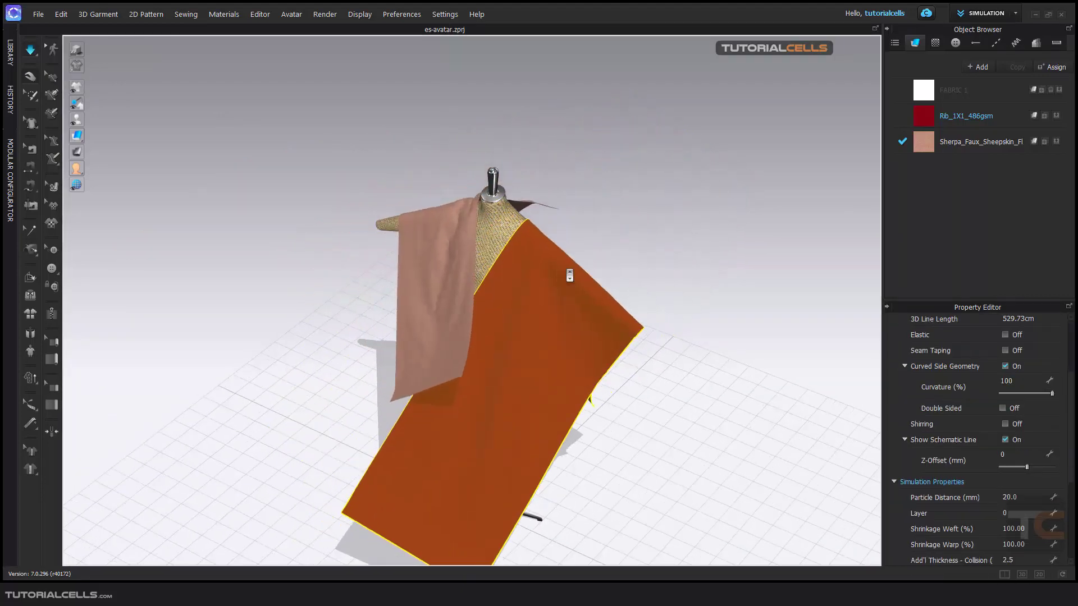
{"action": "right_click_drag", "start_coordinate": [589, 308], "coordinate": [553, 303]}
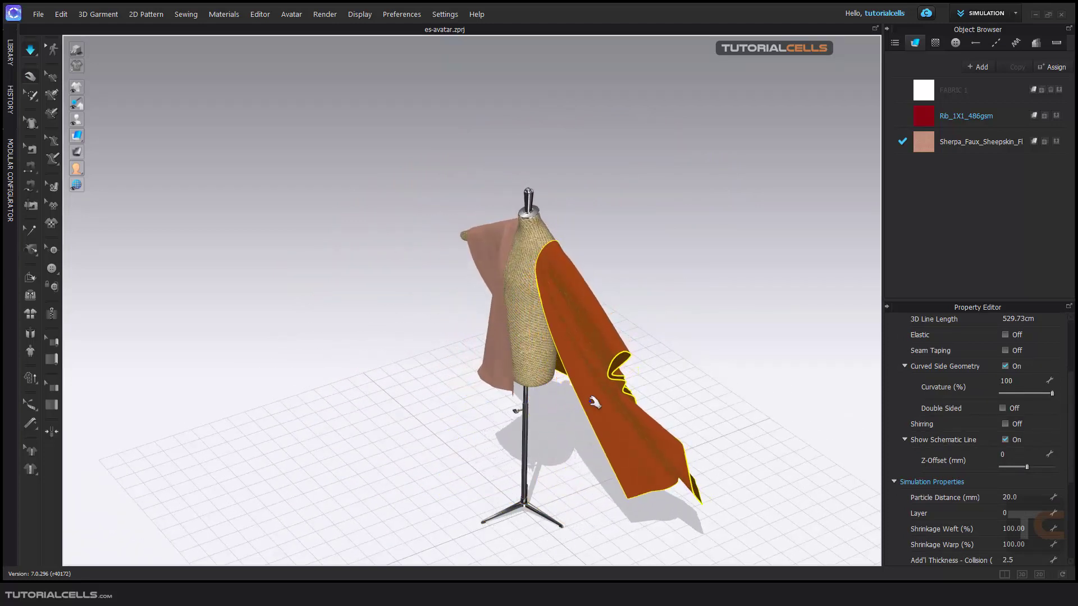
{"action": "right_click_drag", "start_coordinate": [532, 339], "coordinate": [563, 342]}
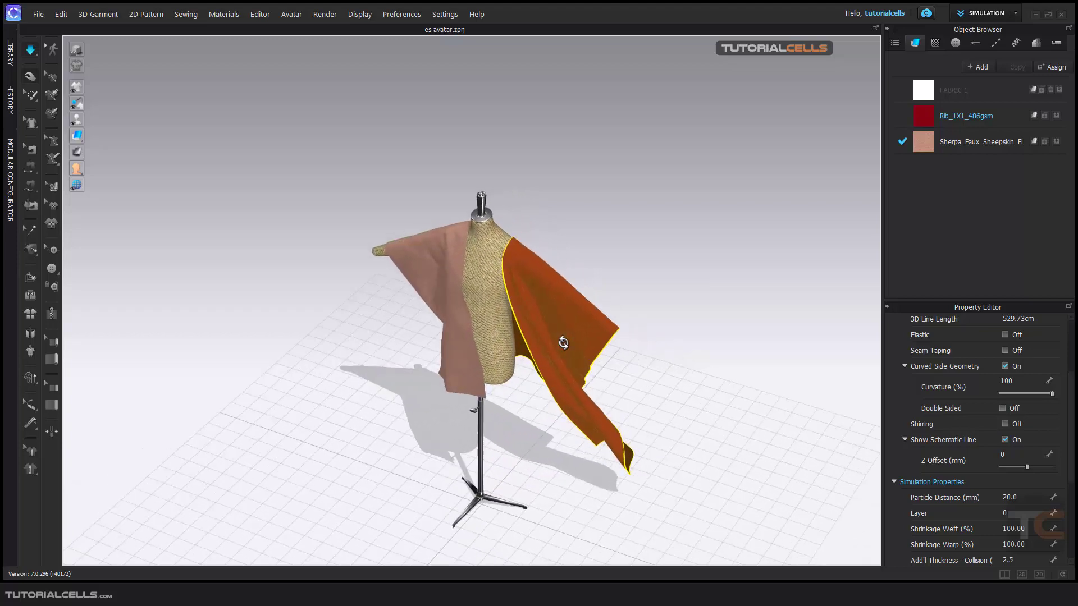
{"action": "key", "text": "space"}
{"action": "scroll", "coordinate": [563, 348], "scroll_direction": "down", "scroll_amount": 3}
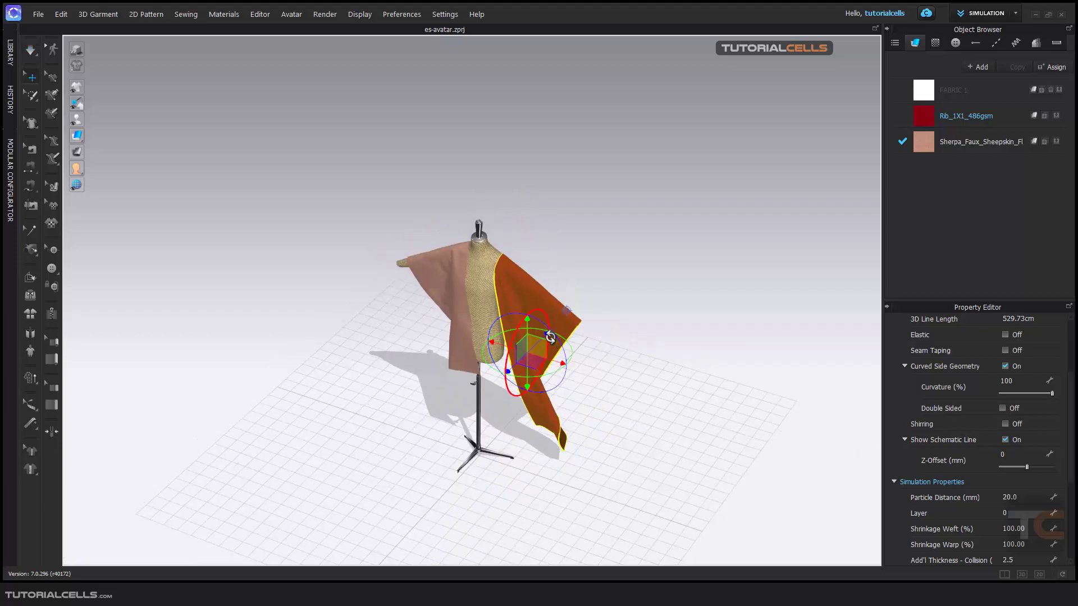
{"action": "key", "text": "ctrl+z"}
{"action": "scroll", "coordinate": [512, 273], "scroll_direction": "up", "scroll_amount": 4}
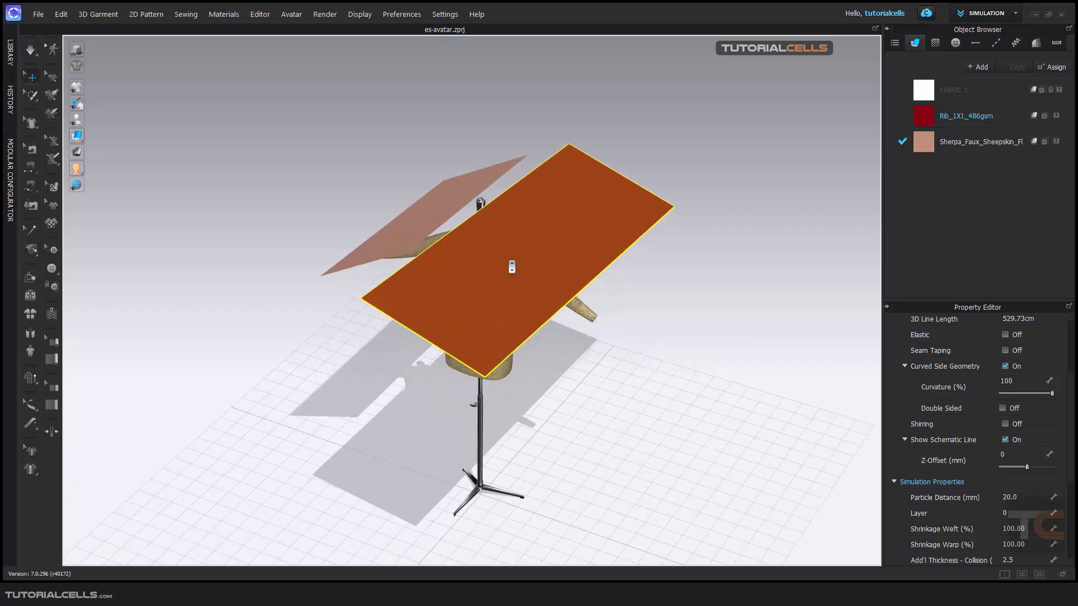
Drape both panels under the Fitting (Accurate Fabric) preset and stop the simulation
{"action": "left_click", "coordinate": [23, 49]}
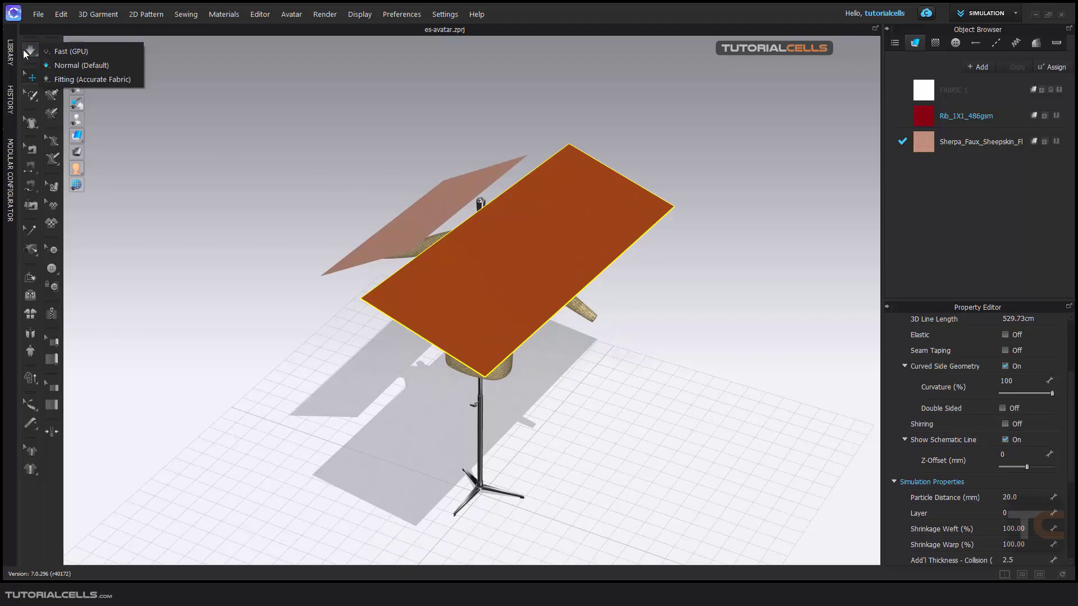
{"action": "left_click", "coordinate": [95, 79]}
{"action": "key", "text": "space"}
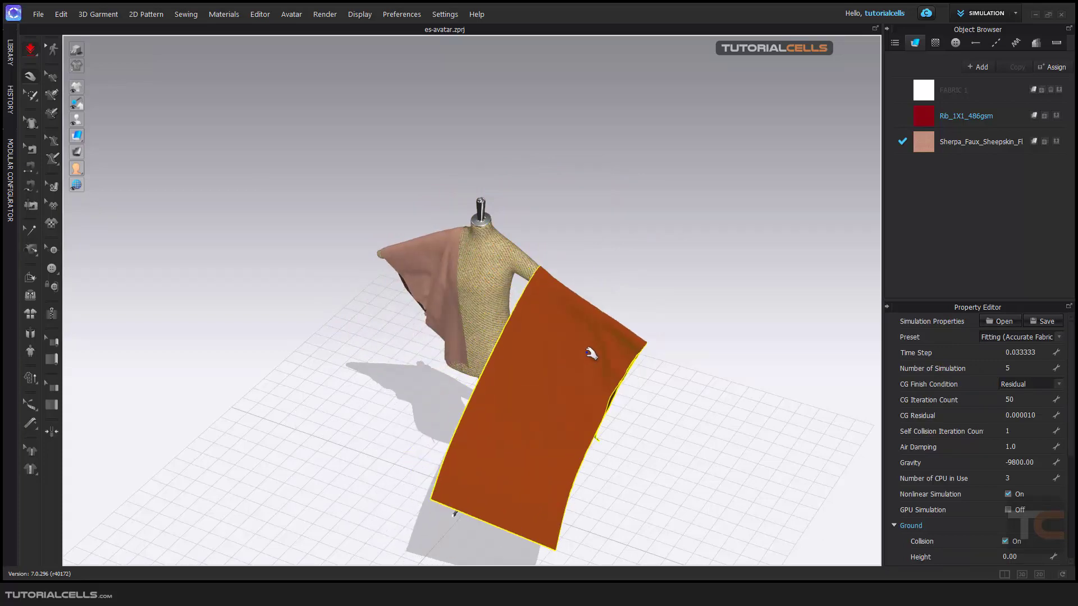
{"action": "scroll", "coordinate": [586, 372], "scroll_direction": "up", "scroll_amount": 5}
{"action": "middle_click_drag", "start_coordinate": [594, 363], "coordinate": [530, 296]}
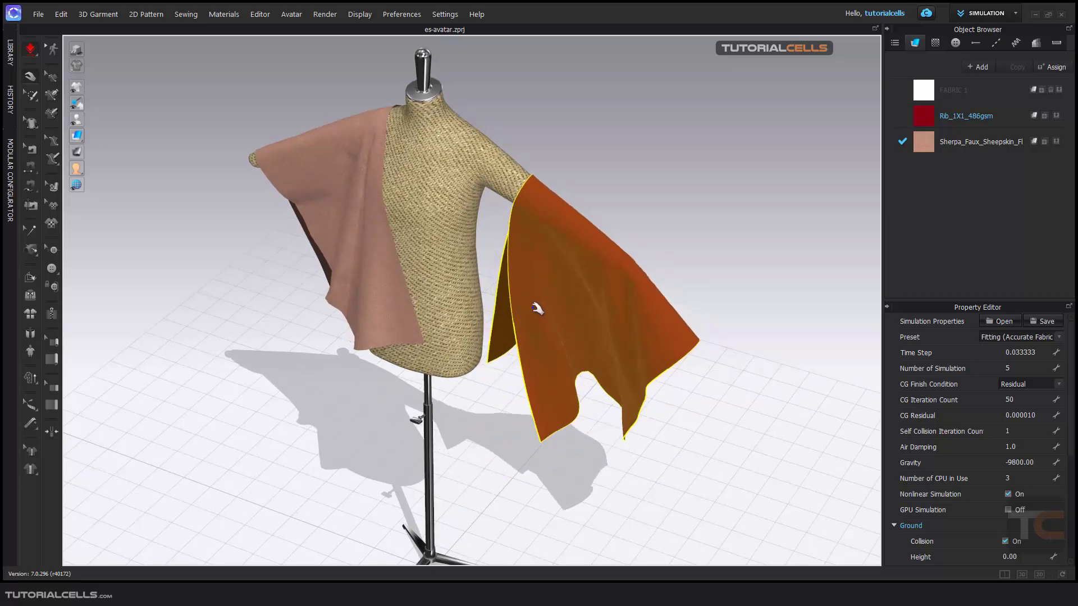
{"action": "key", "text": "space"}
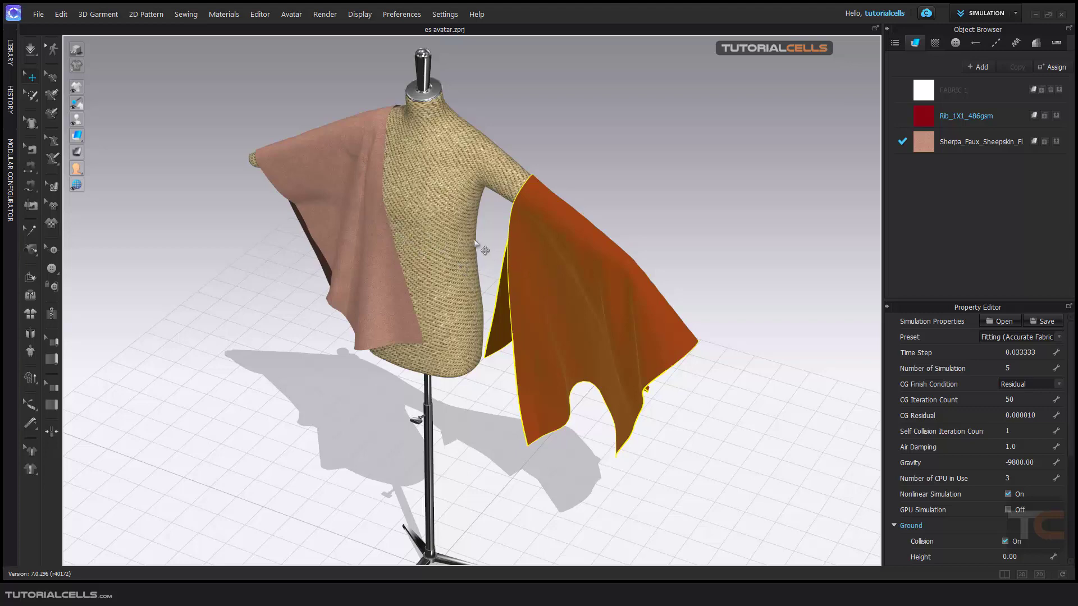
Undo the drape to restore the flat panels
{"action": "scroll", "coordinate": [474, 244], "scroll_direction": "down", "scroll_amount": 5}
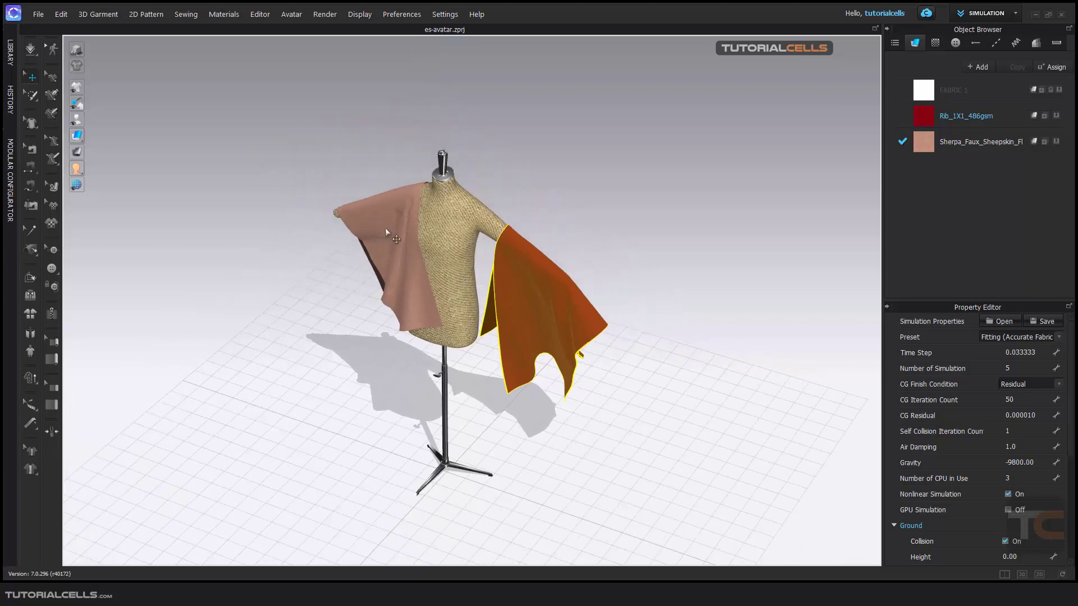
{"action": "middle_click_drag", "start_coordinate": [448, 251], "coordinate": [446, 261]}
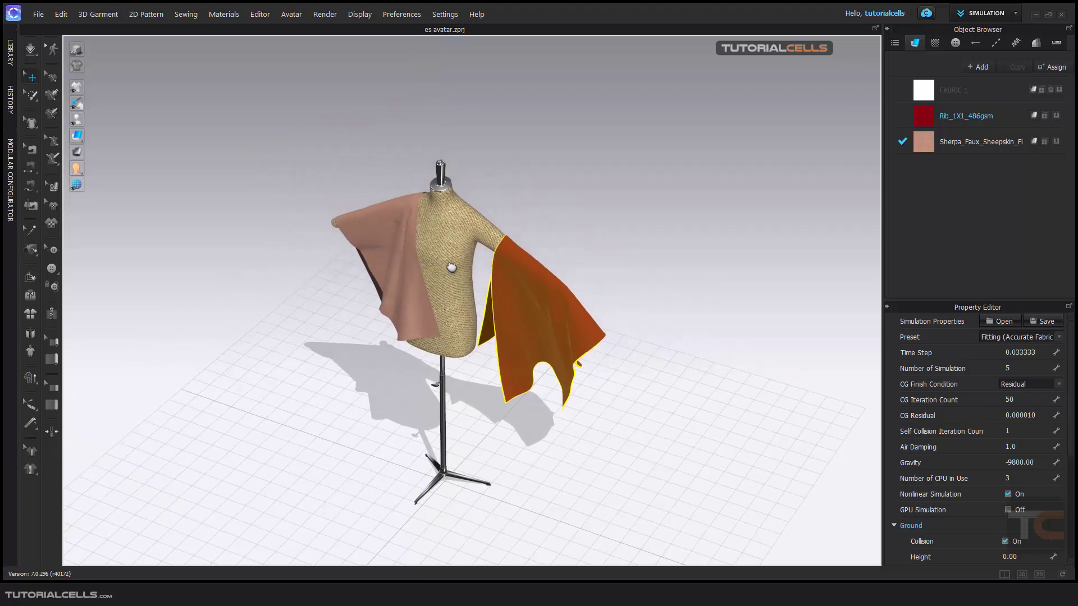
{"action": "key", "text": "ctrl+z"}
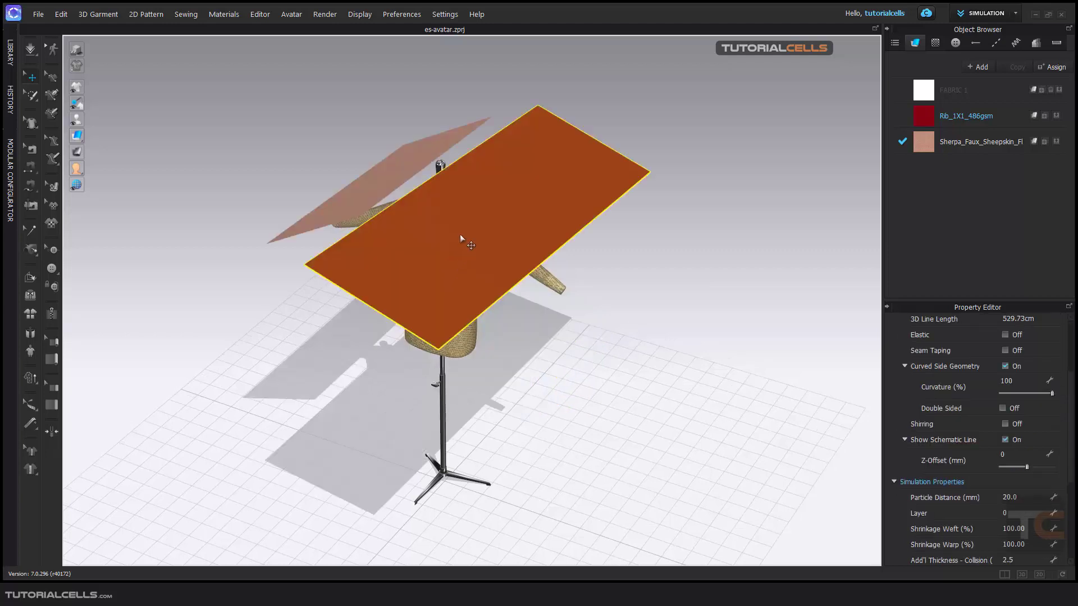
Raise the red panel higher and move it left toward the dress form
{"action": "mouse_move", "coordinate": [461, 225]}
{"action": "middle_mouse_down"}
{"action": "mouse_move", "coordinate": [471, 246]}
{"action": "mouse_move", "coordinate": [474, 233]}
{"action": "middle_mouse_up"}
{"action": "left_click", "coordinate": [472, 231]}
{"action": "left_click_drag", "start_coordinate": [474, 205], "coordinate": [473, 154]}
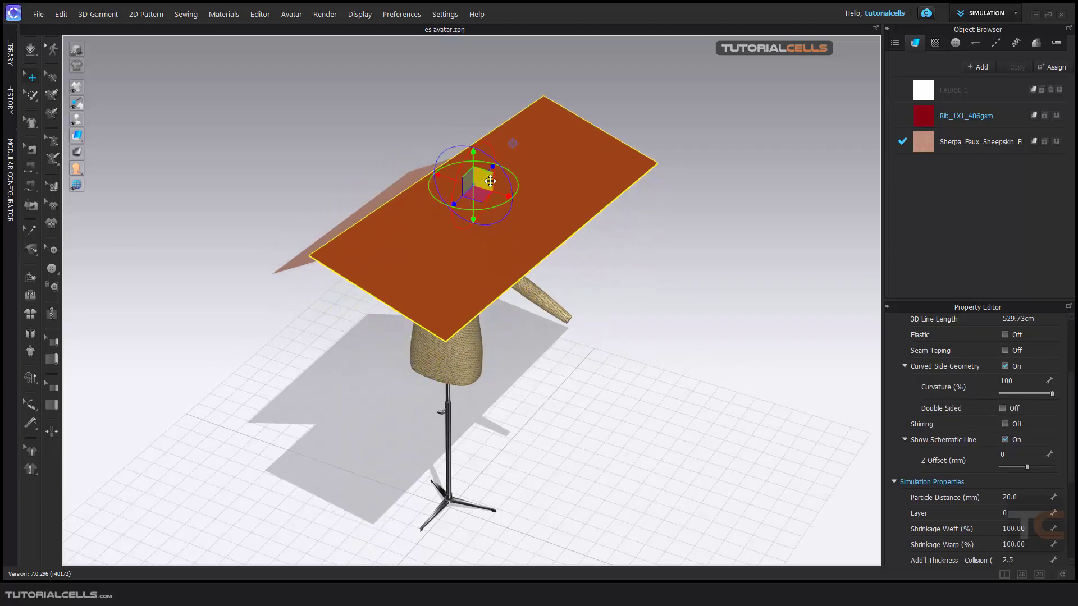
{"action": "mouse_move", "coordinate": [502, 192]}
{"action": "left_mouse_down"}
{"action": "mouse_move", "coordinate": [462, 176]}
{"action": "mouse_move", "coordinate": [507, 189]}
{"action": "left_mouse_up"}
Slide the tan panel sideways so it sits beside the red one
{"action": "left_click", "coordinate": [398, 188]}
{"action": "left_click_drag", "start_coordinate": [428, 199], "coordinate": [546, 230]}
{"action": "scroll", "coordinate": [561, 307], "scroll_direction": "down", "scroll_amount": 4}
{"action": "scroll", "coordinate": [561, 306], "scroll_direction": "up", "scroll_amount": 3}
{"action": "mouse_move", "coordinate": [581, 326]}
{"action": "right_mouse_down"}
{"action": "mouse_move", "coordinate": [513, 291]}
{"action": "mouse_move", "coordinate": [573, 311]}
{"action": "right_mouse_up"}
Drape both panels under the Fast (GPU) preset, then stop the simulation
{"action": "left_click", "coordinate": [37, 50]}
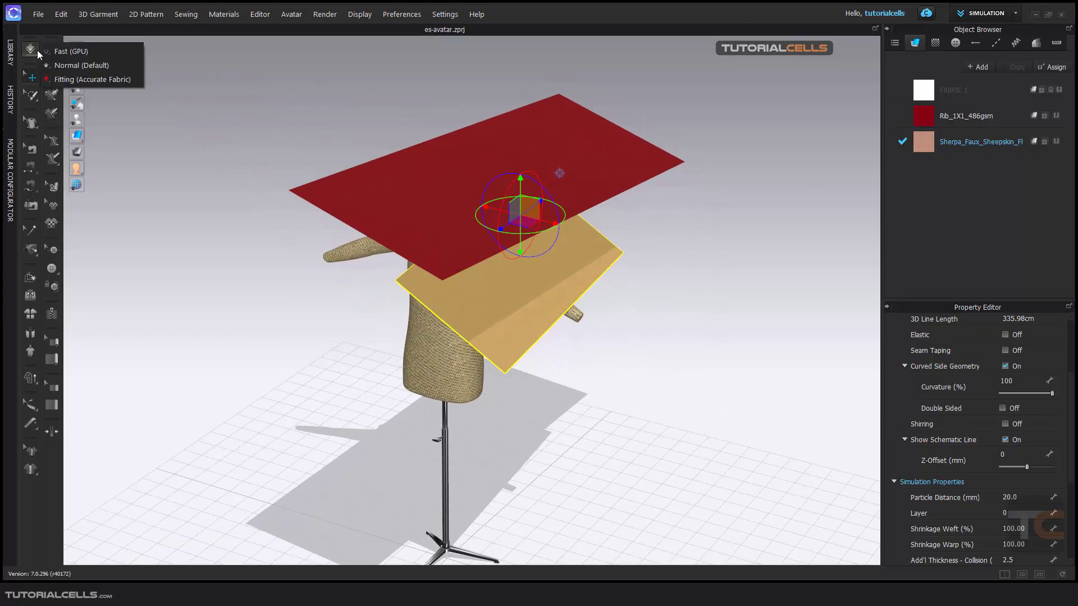
{"action": "left_click", "coordinate": [79, 55]}
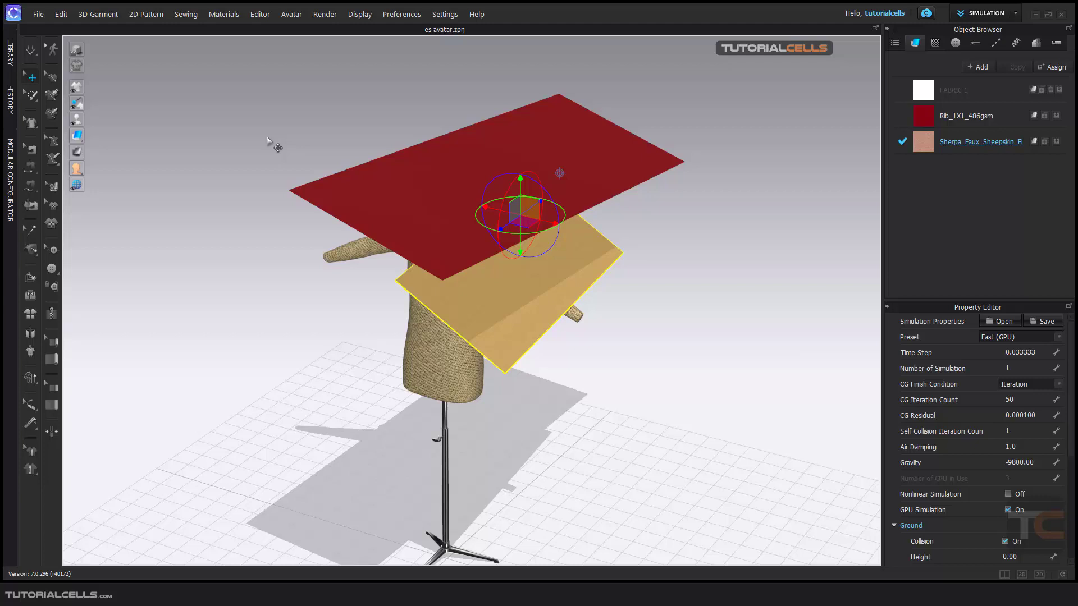
{"action": "key", "text": "space"}
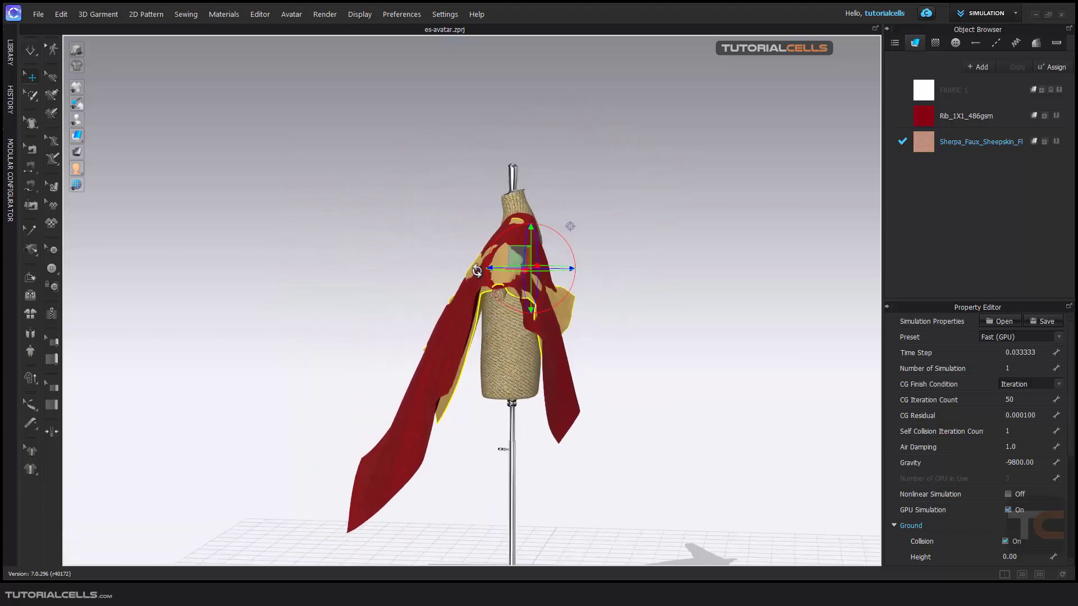
{"action": "key", "text": "space"}
Orbit around the dress form to inspect the Fast (GPU) drape
{"action": "scroll", "coordinate": [483, 288], "scroll_direction": "up", "scroll_amount": 2}
{"action": "scroll", "coordinate": [482, 289], "scroll_direction": "down", "scroll_amount": 3}
{"action": "right_click_drag", "start_coordinate": [423, 264], "coordinate": [466, 264]}
{"action": "scroll", "coordinate": [468, 263], "scroll_direction": "up", "scroll_amount": 3}
{"action": "scroll", "coordinate": [580, 292], "scroll_direction": "up", "scroll_amount": 1}
{"action": "scroll", "coordinate": [580, 290], "scroll_direction": "down", "scroll_amount": 3}
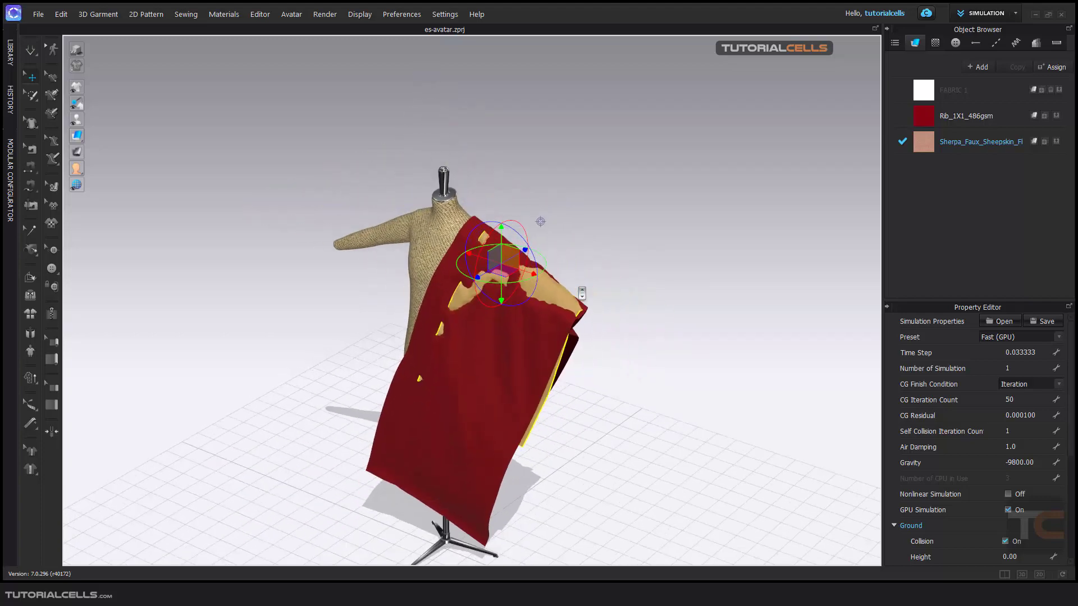
{"action": "left_click", "coordinate": [32, 52]}
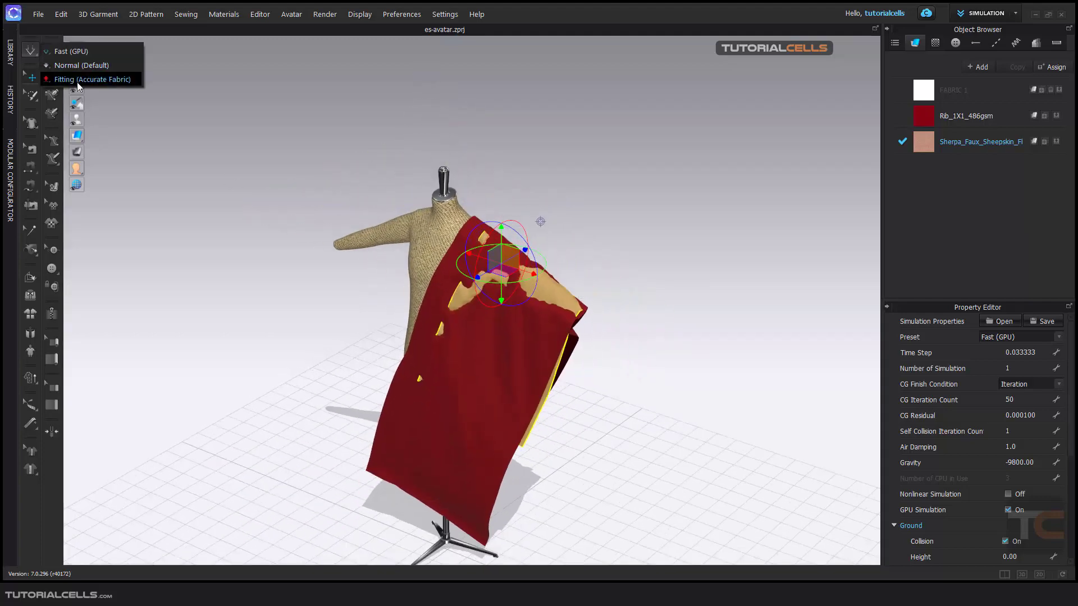
Start draping under Fitting (Accurate Fabric) and pull the red fabric up and left
{"action": "left_click", "coordinate": [76, 80]}
{"action": "key", "text": "space"}
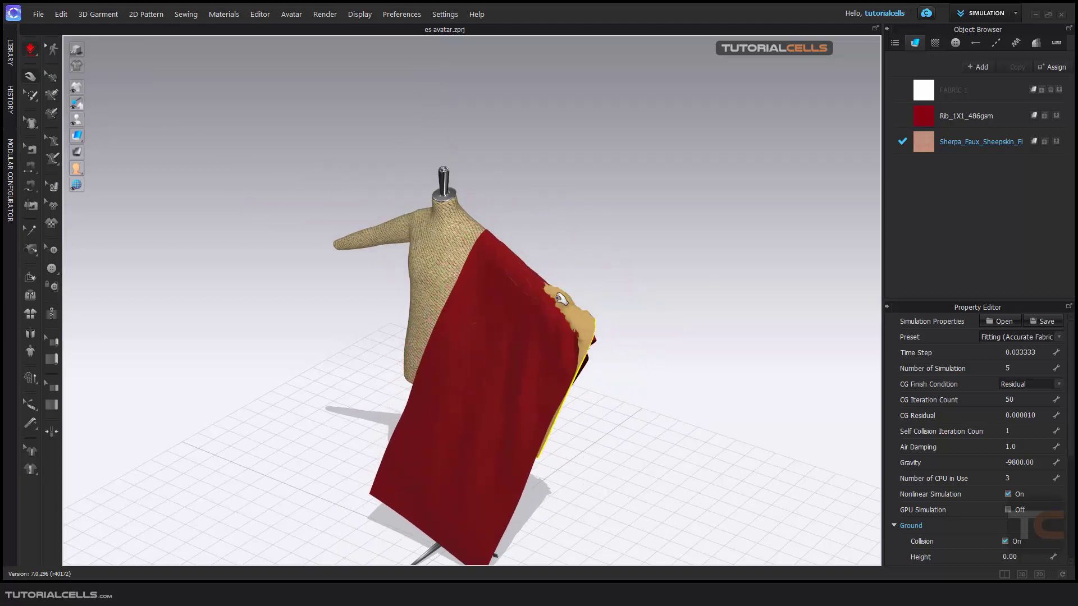
{"action": "left_click_drag", "start_coordinate": [528, 271], "coordinate": [505, 231]}
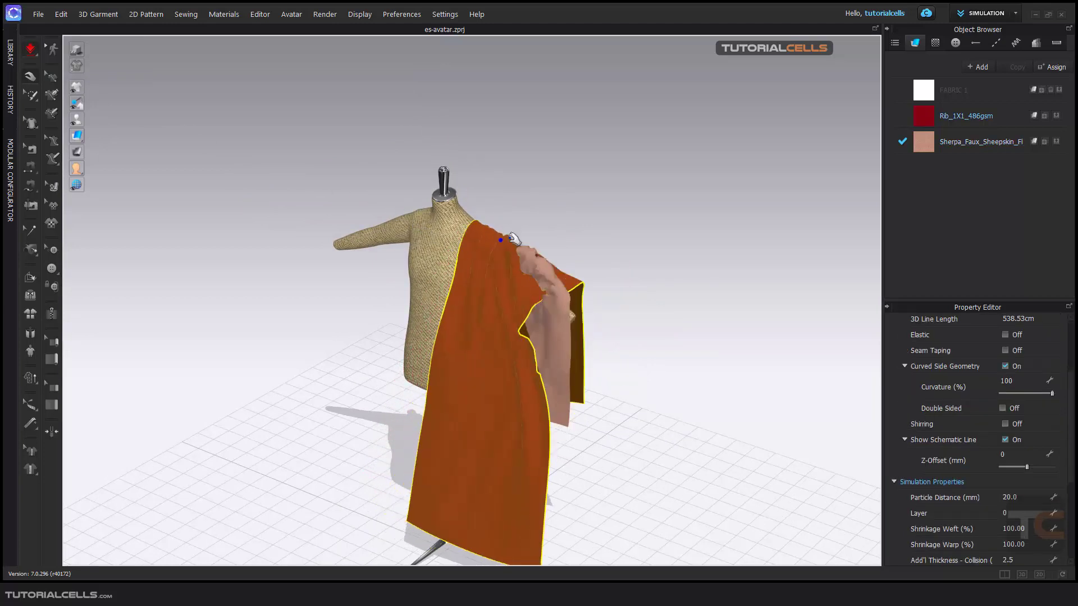
{"action": "left_click_drag", "start_coordinate": [558, 294], "coordinate": [553, 297]}
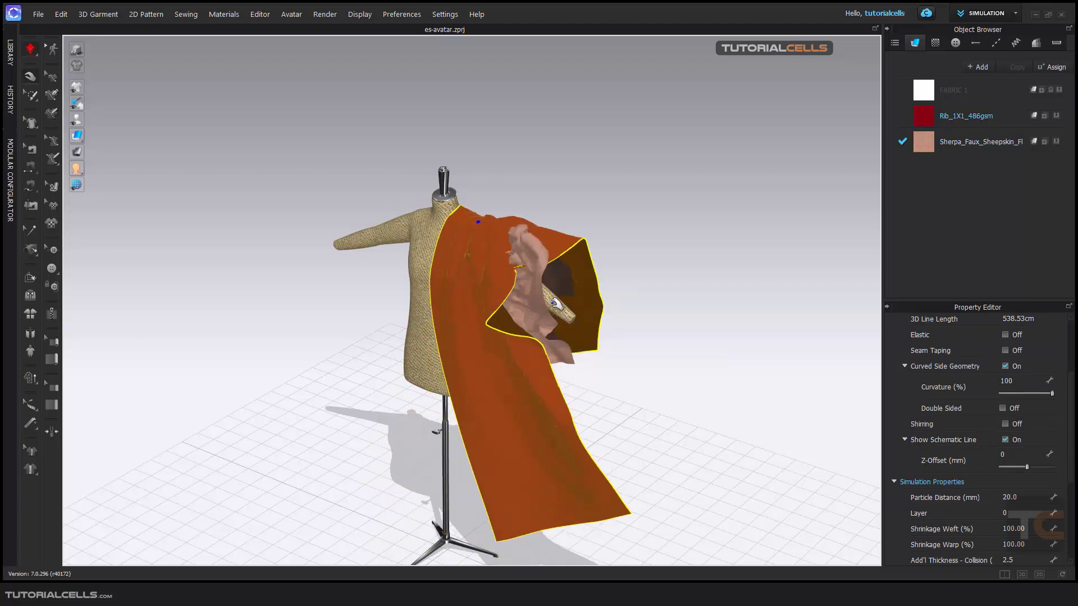
{"action": "left_click", "coordinate": [546, 301]}
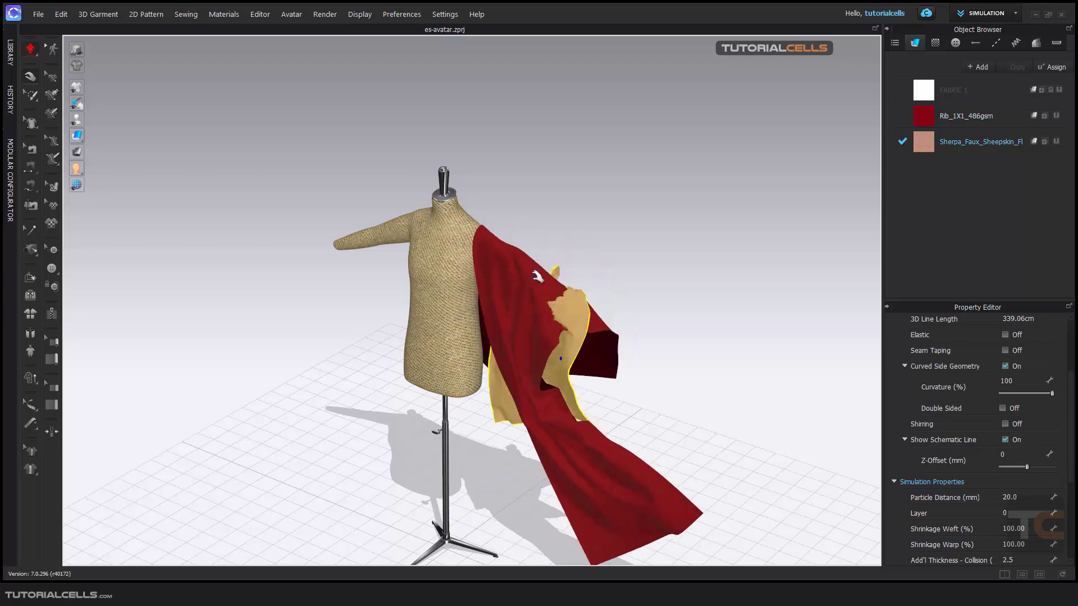
Lift the red cloth's corner so it hangs cleanly over the shoulder, then stop simulating
{"action": "left_click", "coordinate": [512, 269]}
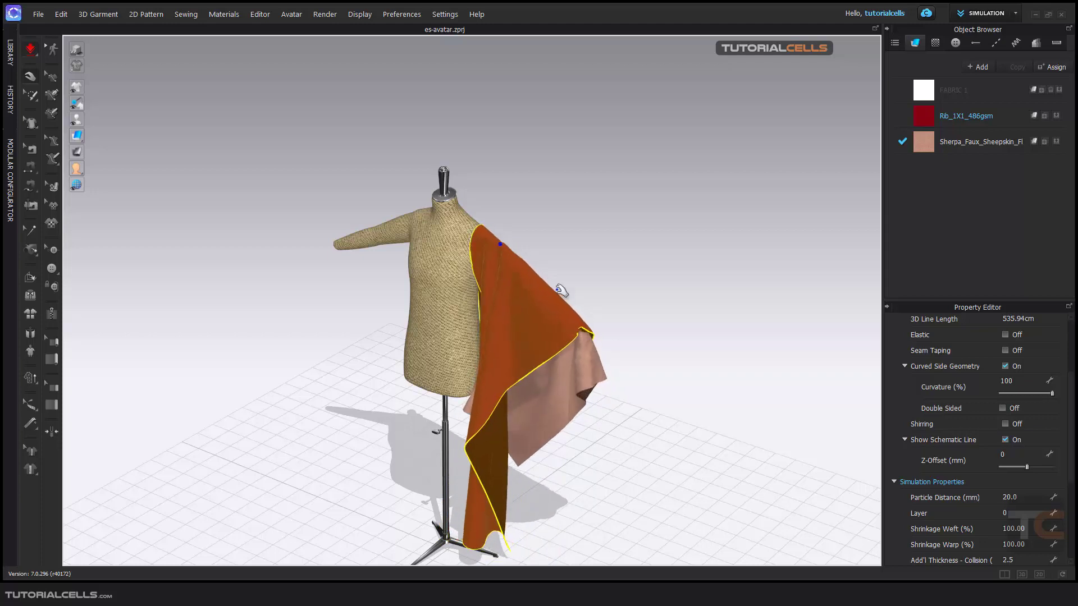
{"action": "left_click_drag", "start_coordinate": [582, 329], "coordinate": [582, 316]}
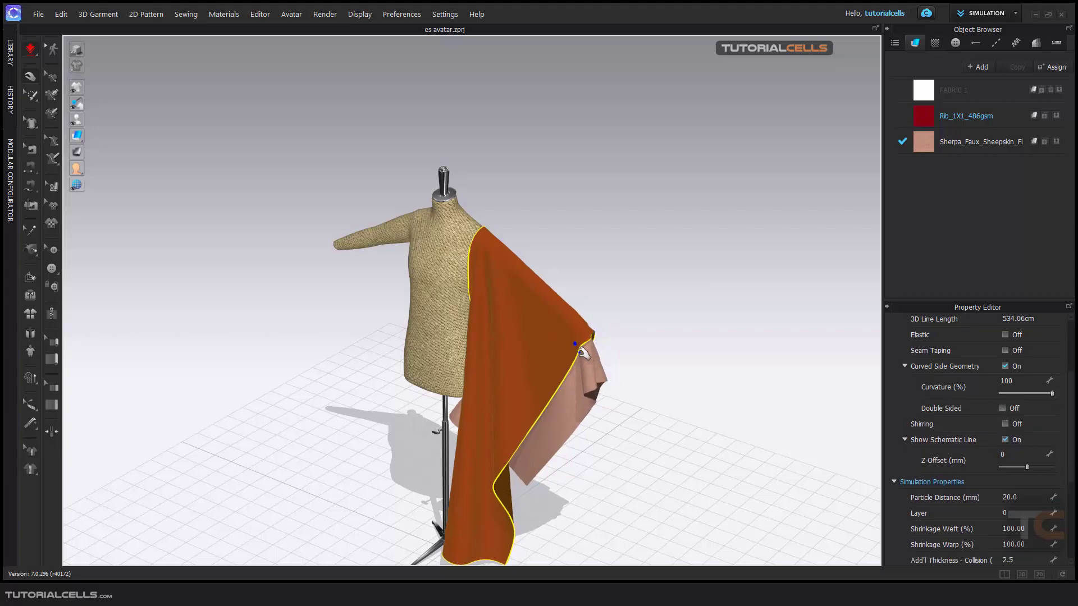
{"action": "right_click_drag", "start_coordinate": [595, 359], "coordinate": [610, 322]}
{"action": "scroll", "coordinate": [595, 324], "scroll_direction": "down", "scroll_amount": 3}
{"action": "middle_click_drag", "start_coordinate": [594, 324], "coordinate": [575, 293]}
{"action": "key", "text": "space"}
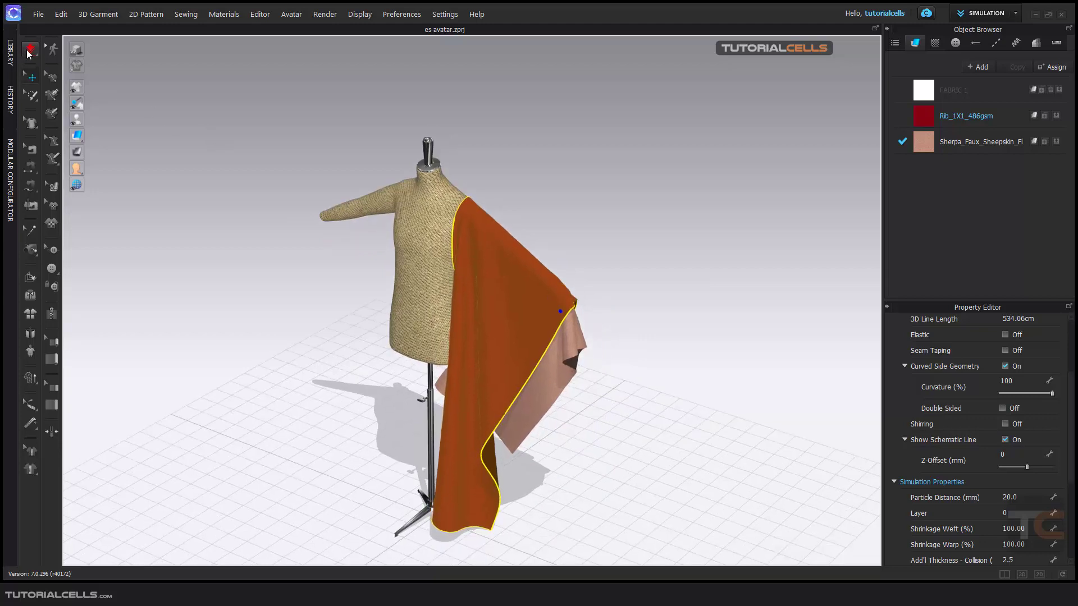
{"action": "middle_click_drag", "start_coordinate": [400, 262], "coordinate": [446, 254]}
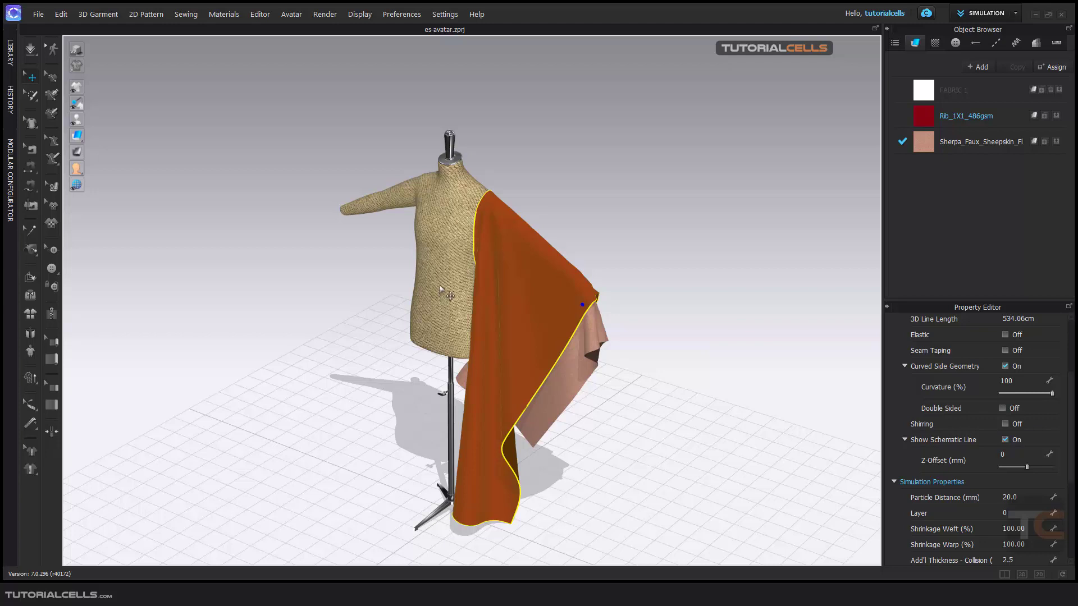
{"action": "scroll", "coordinate": [444, 280], "scroll_direction": "up", "scroll_amount": 2}
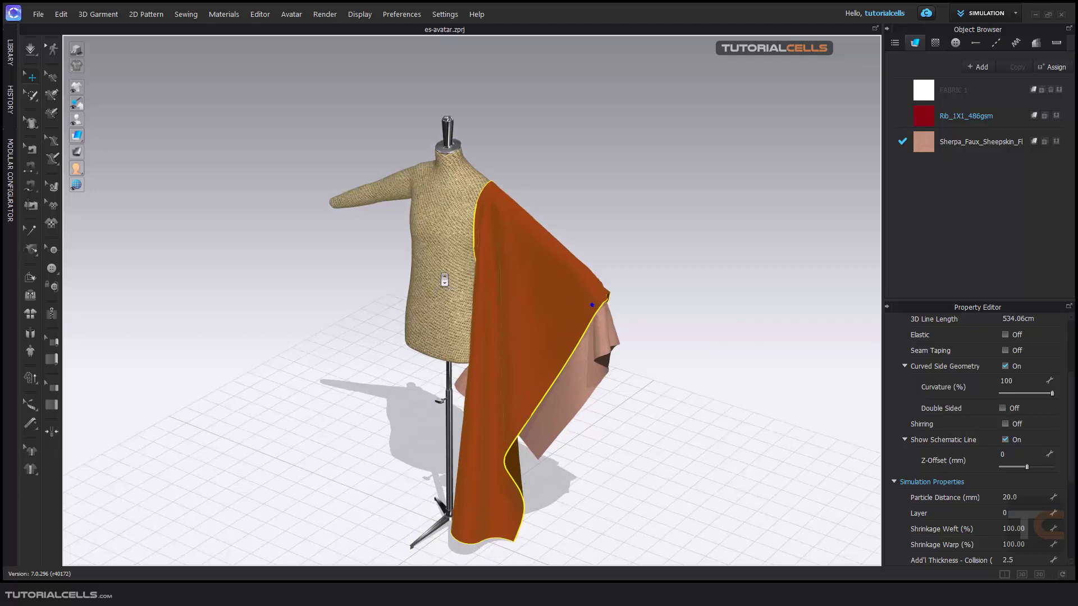
{"action": "left_click", "coordinate": [31, 50]}
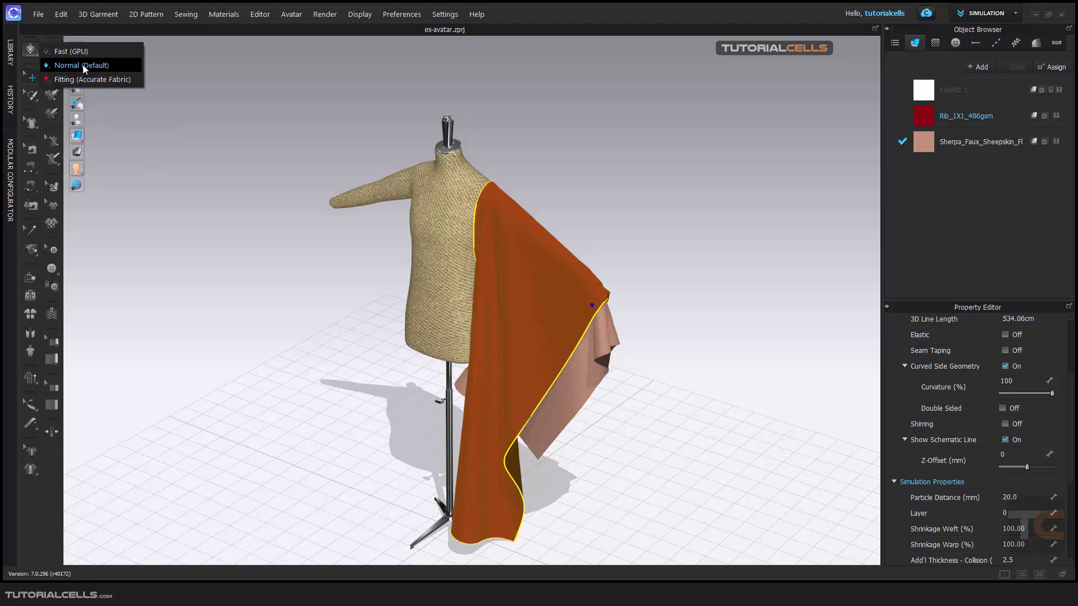
Switch to Normal (Default), stop the simulation and undo the cloth back to flat panels
{"action": "left_click", "coordinate": [84, 66]}
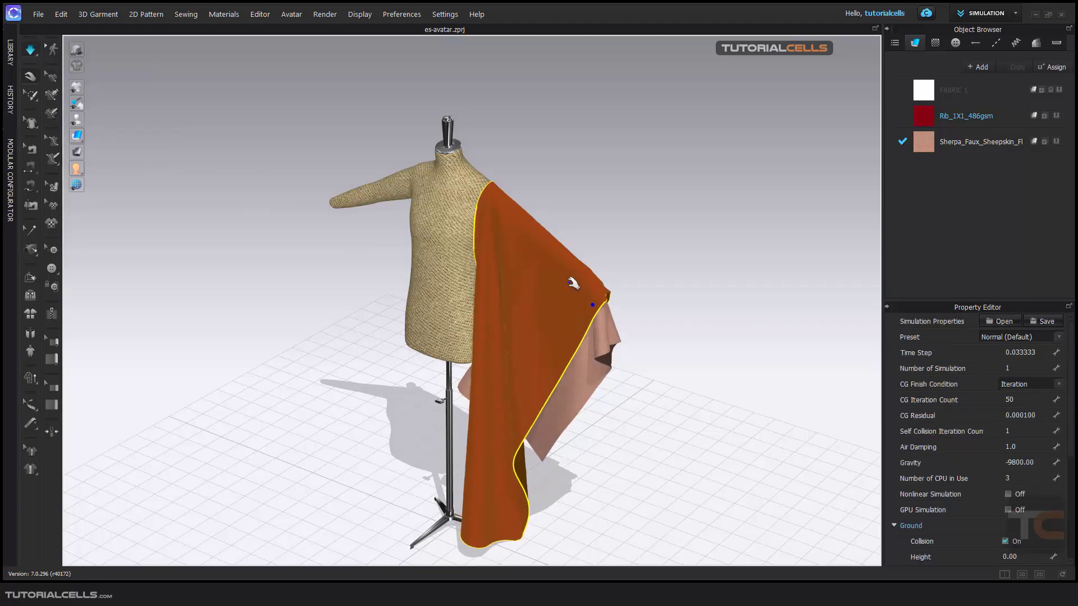
{"action": "key", "text": "space"}
{"action": "middle_click_drag", "start_coordinate": [572, 286], "coordinate": [593, 311]}
{"action": "scroll", "coordinate": [590, 307], "scroll_direction": "down", "scroll_amount": 2}
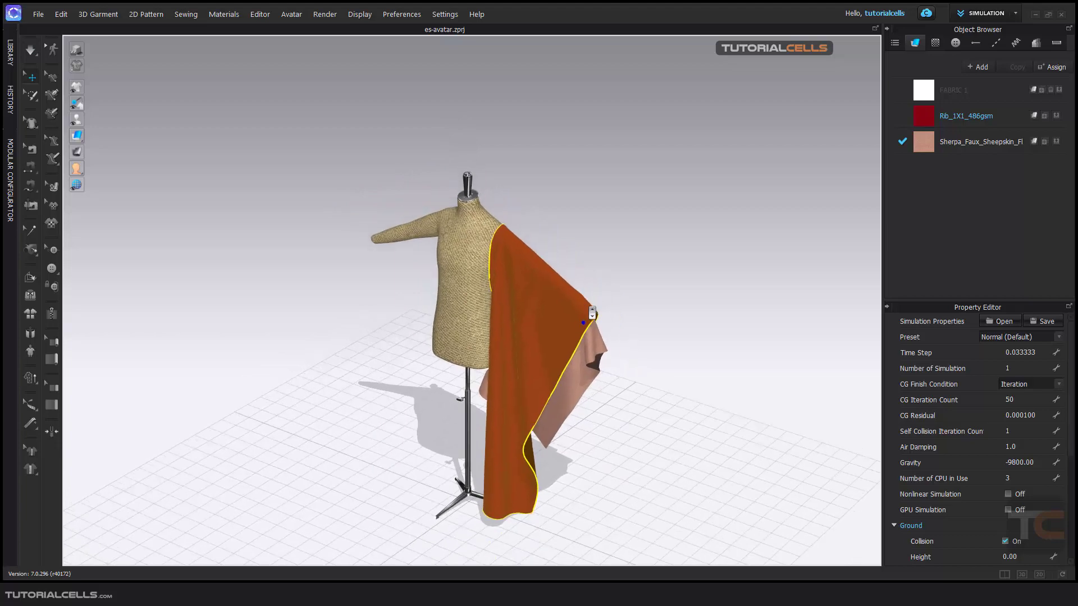
{"action": "left_click", "coordinate": [587, 304]}
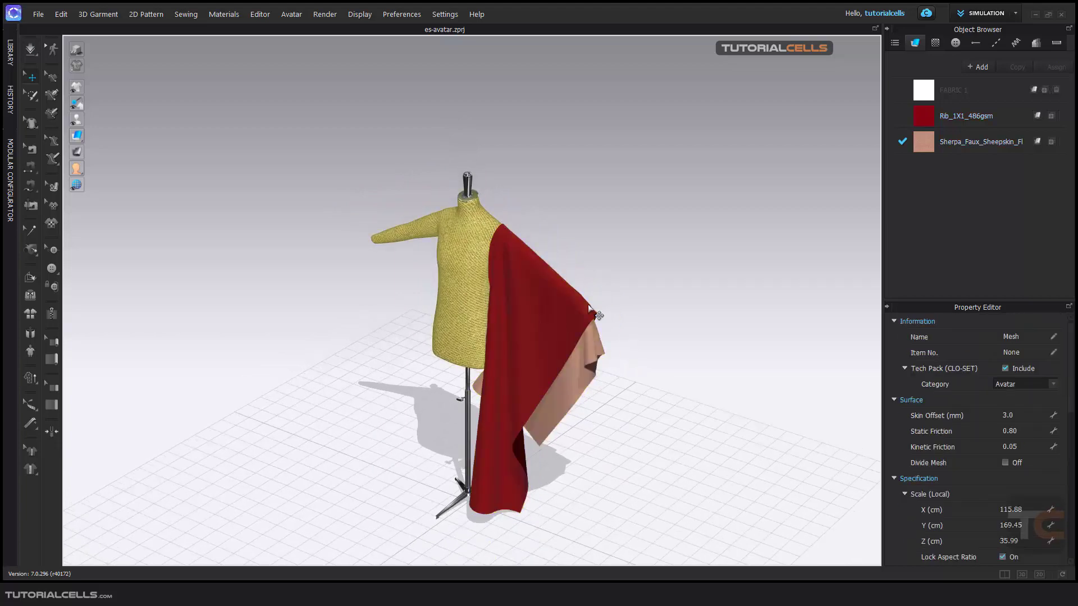
{"action": "left_click", "coordinate": [588, 304]}
{"action": "key", "text": "space"}
{"action": "key", "text": "ctrl+z"}
{"action": "key", "text": "ctrl+z"}
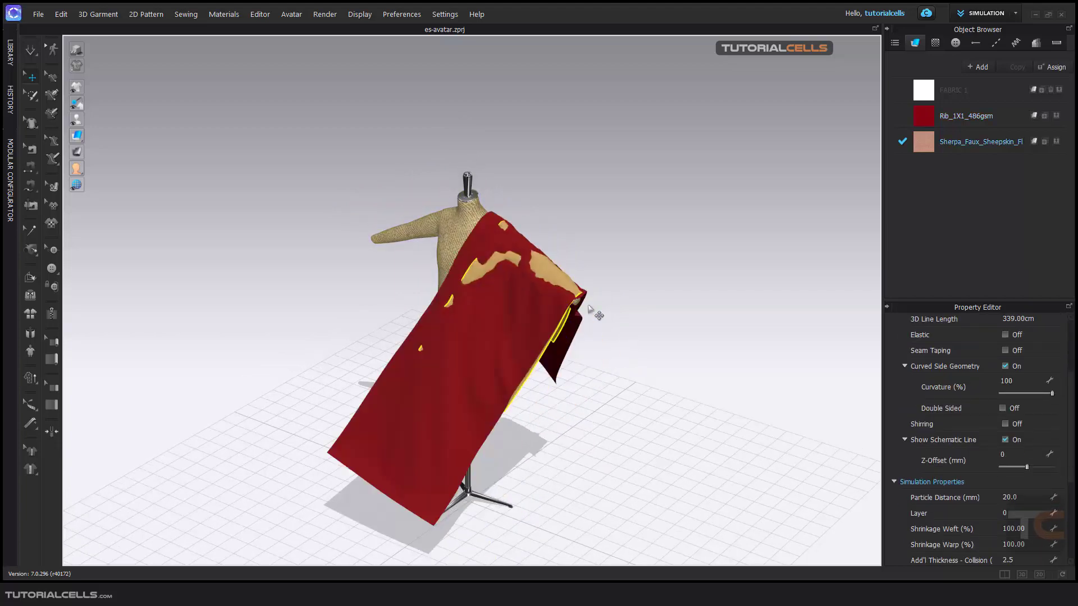
Slide the tan panel left and tilt it edge-on
{"action": "scroll", "coordinate": [588, 308], "scroll_direction": "down", "scroll_amount": 3}
{"action": "right_click_drag", "start_coordinate": [567, 291], "coordinate": [543, 308]}
{"action": "left_click", "coordinate": [540, 273]}
{"action": "left_click_drag", "start_coordinate": [544, 308], "coordinate": [455, 243]}
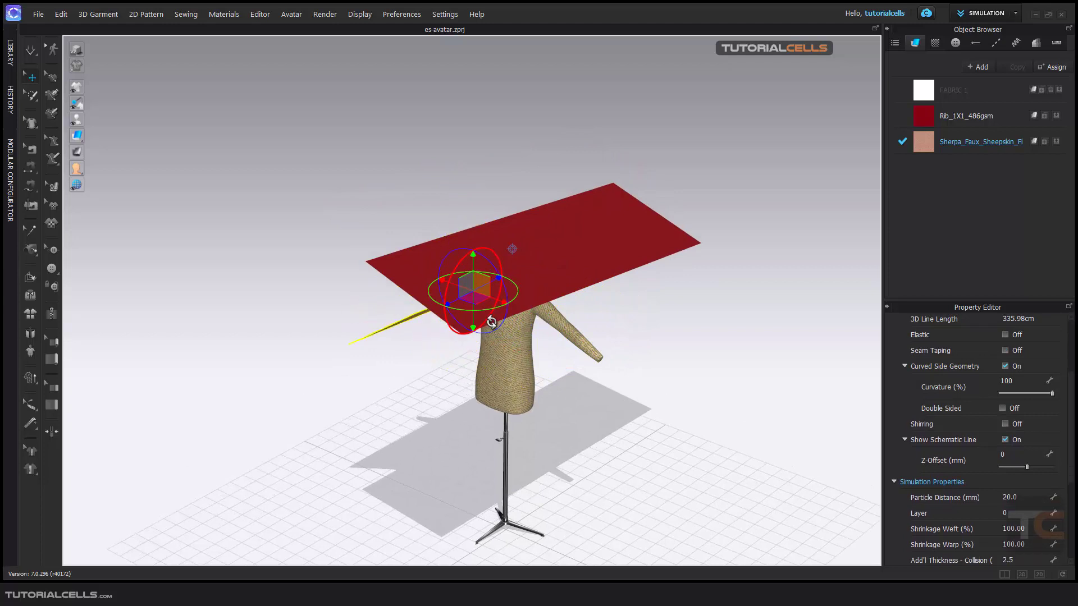
Re-drape so the red panel hangs from the shoulder, then stop and inspect
{"action": "key", "text": "space"}
{"action": "right_click_drag", "start_coordinate": [503, 325], "coordinate": [525, 336]}
{"action": "middle_click_drag", "start_coordinate": [525, 336], "coordinate": [487, 310]}
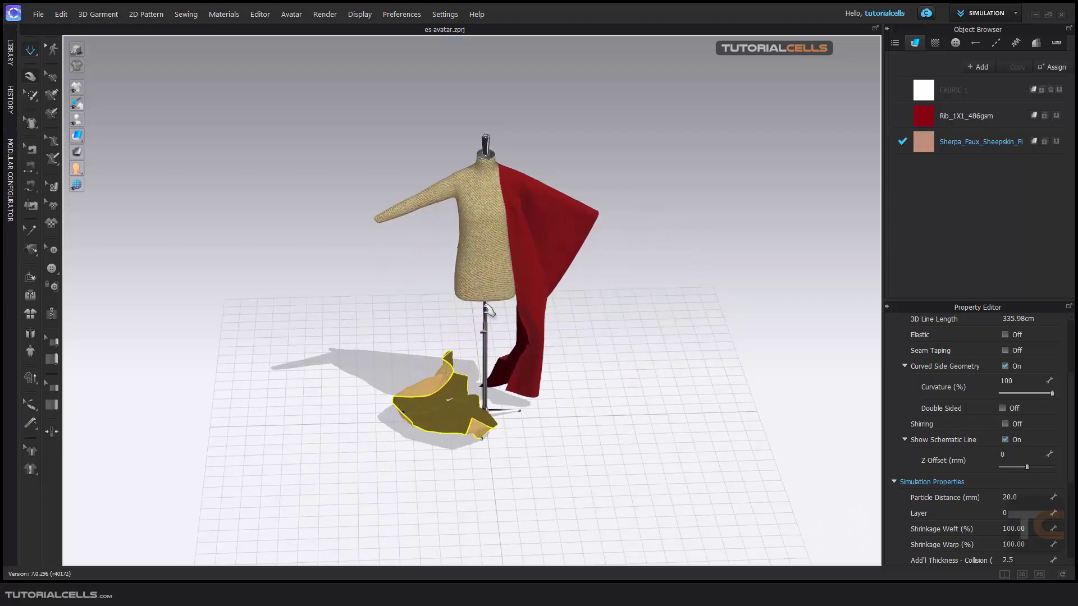
{"action": "key", "text": "space"}
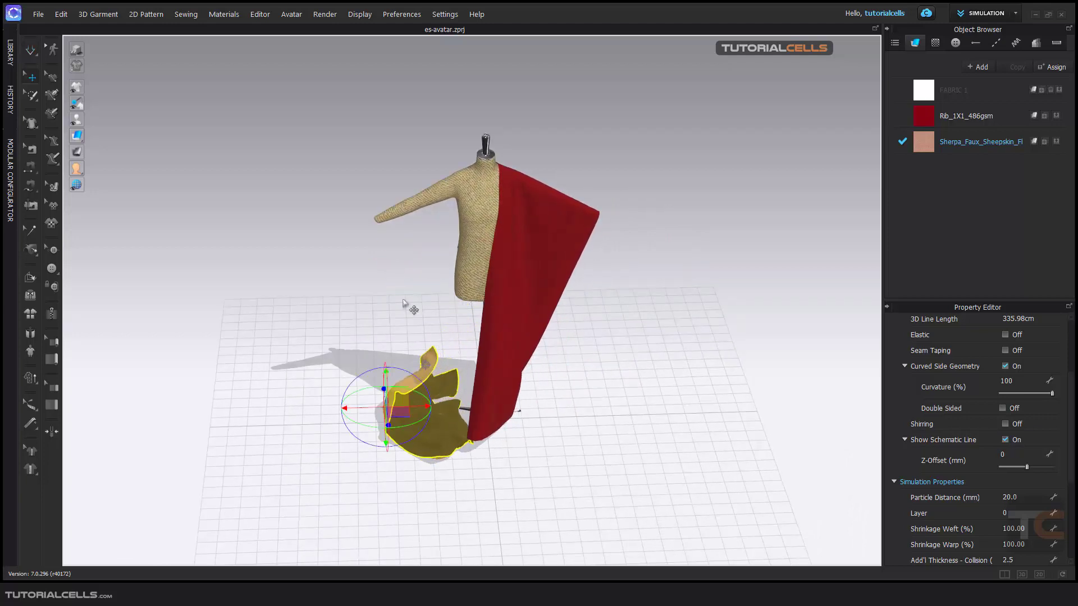
{"action": "scroll", "coordinate": [420, 266], "scroll_direction": "down", "scroll_amount": 3}
{"action": "right_click_drag", "start_coordinate": [419, 266], "coordinate": [383, 261]}
{"action": "scroll", "coordinate": [382, 263], "scroll_direction": "up", "scroll_amount": 3}
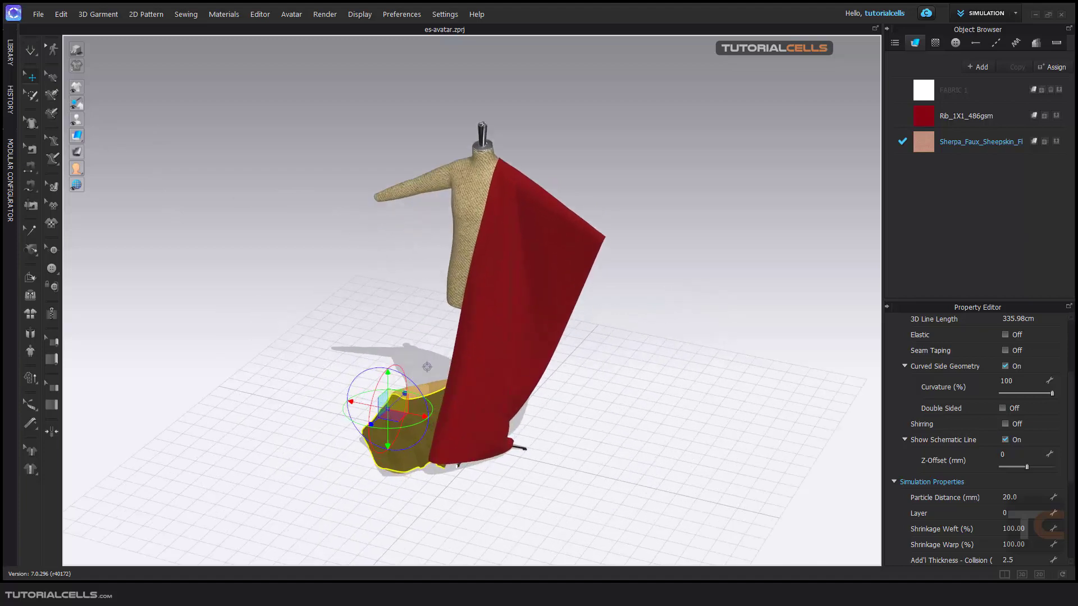
{"action": "left_click", "coordinate": [27, 55]}
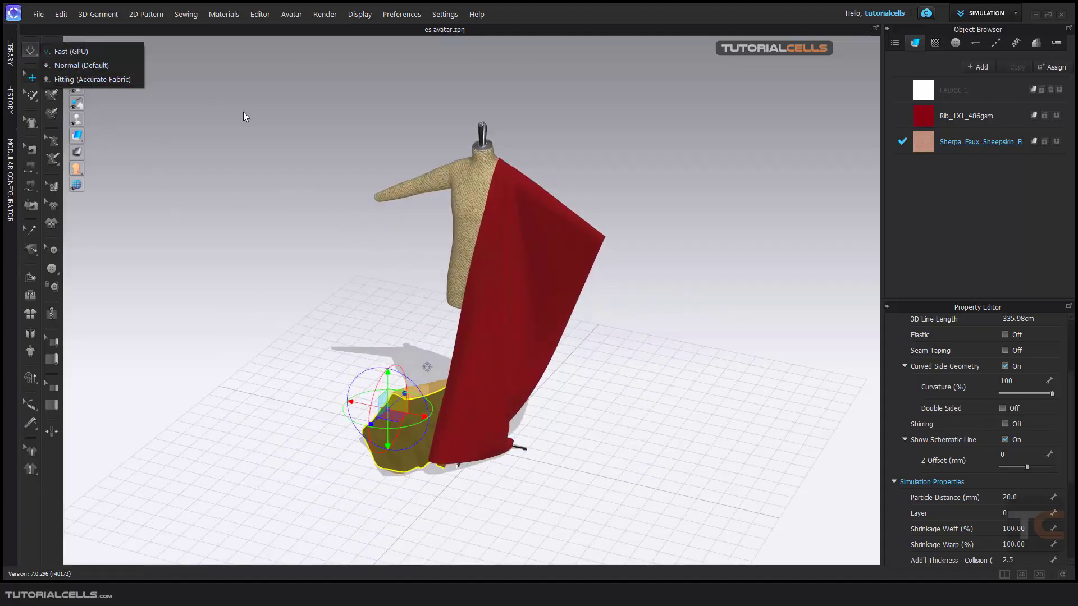
Choose Normal (Default), open Preferences > Simulation Properties, and select the red panel
{"action": "left_click", "coordinate": [99, 64]}
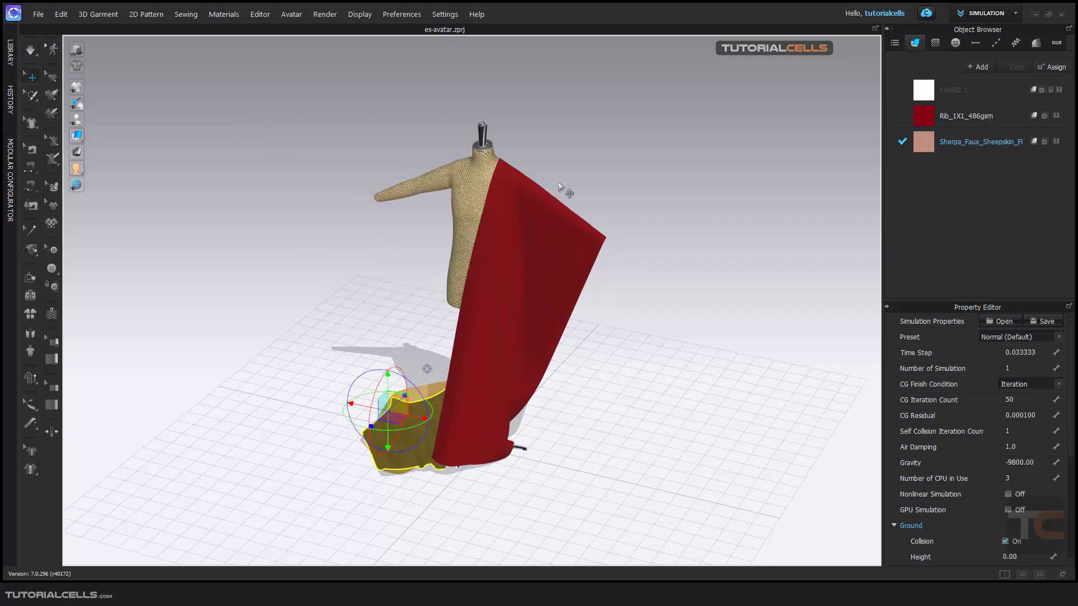
{"action": "middle_click_drag", "start_coordinate": [564, 178], "coordinate": [569, 173]}
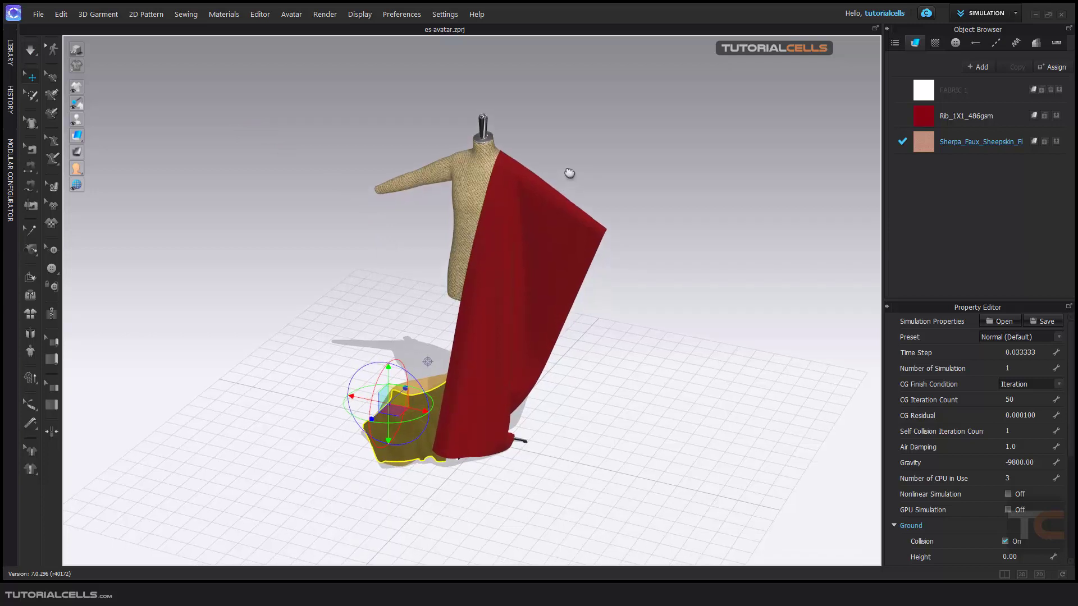
{"action": "left_click", "coordinate": [408, 15]}
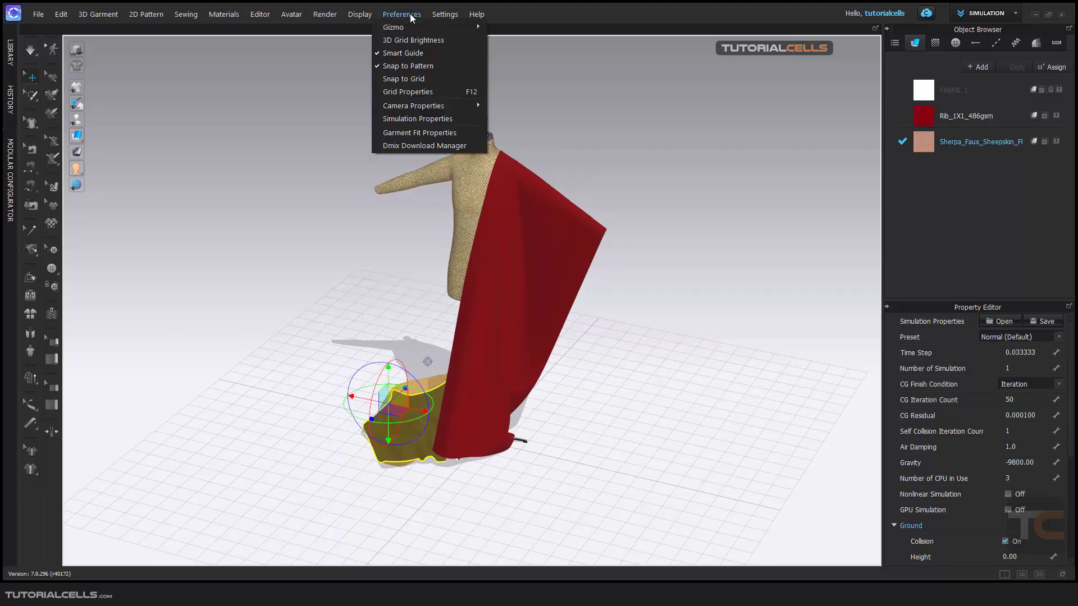
{"action": "left_click", "coordinate": [413, 120]}
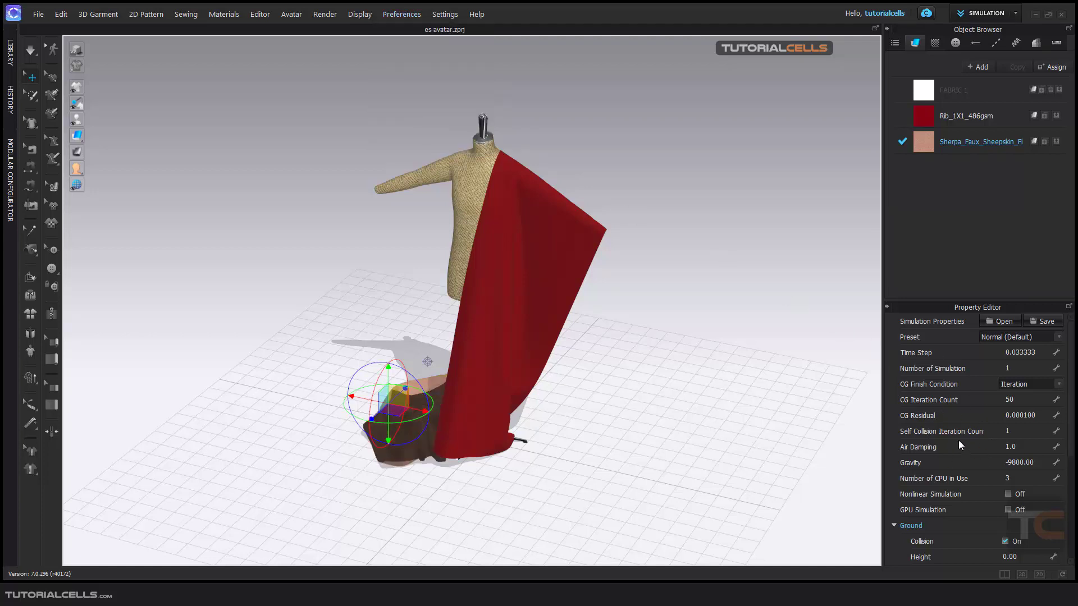
{"action": "left_click", "coordinate": [576, 223]}
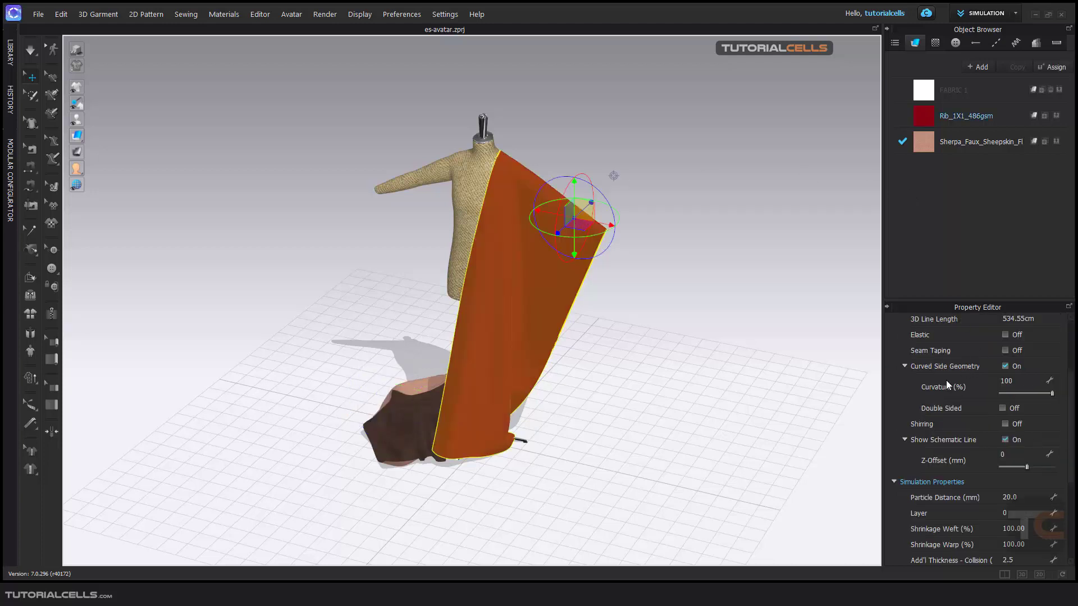
Open Environment > Simulation Properties in the scene tree and float its editor beside the dress form
{"action": "left_click", "coordinate": [895, 46]}
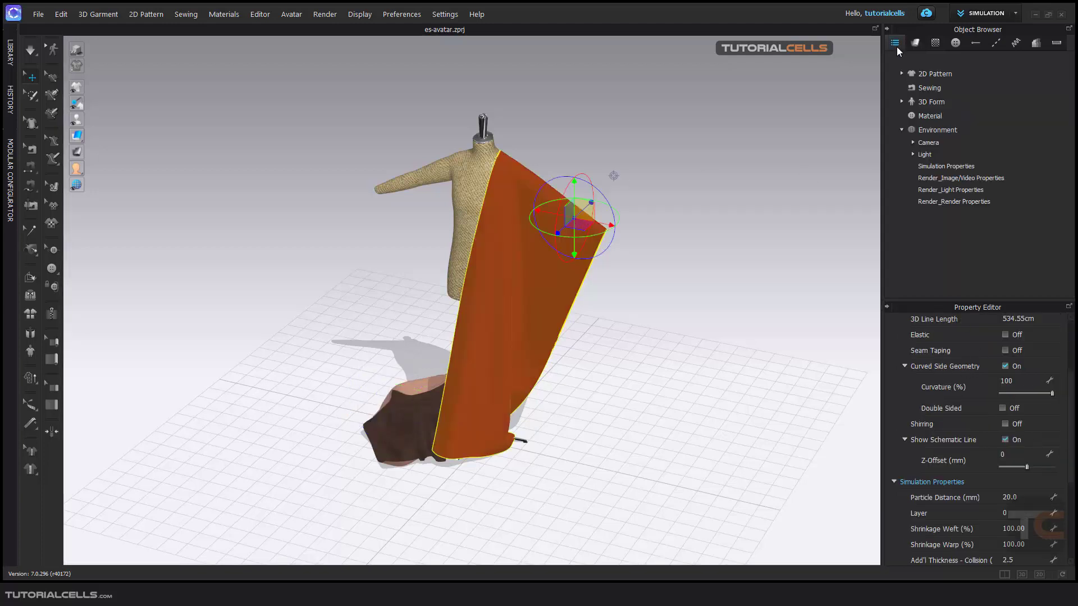
{"action": "left_click", "coordinate": [902, 130]}
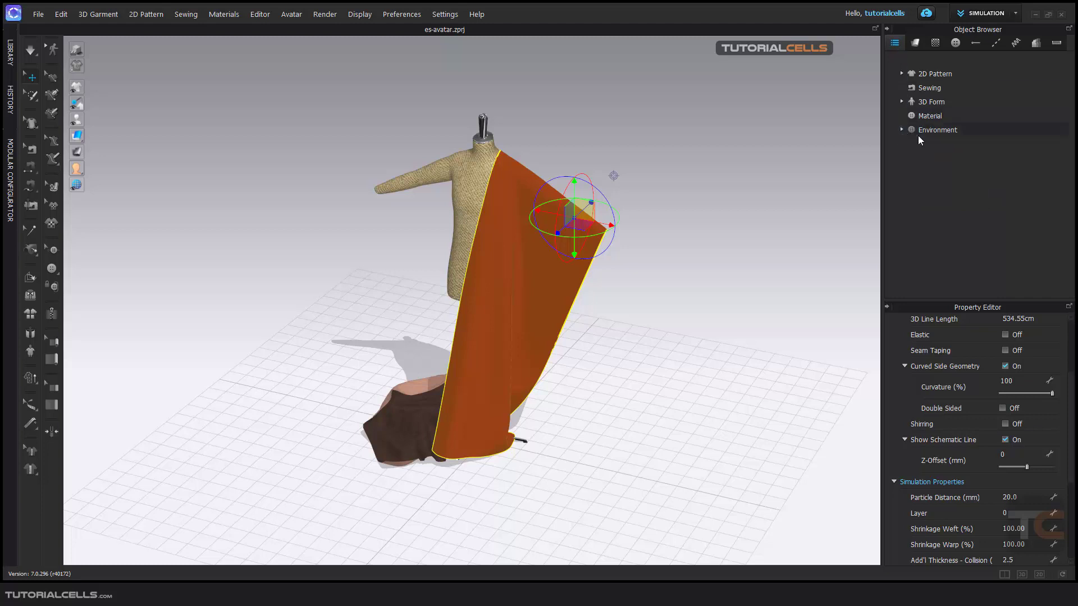
{"action": "left_click", "coordinate": [902, 129]}
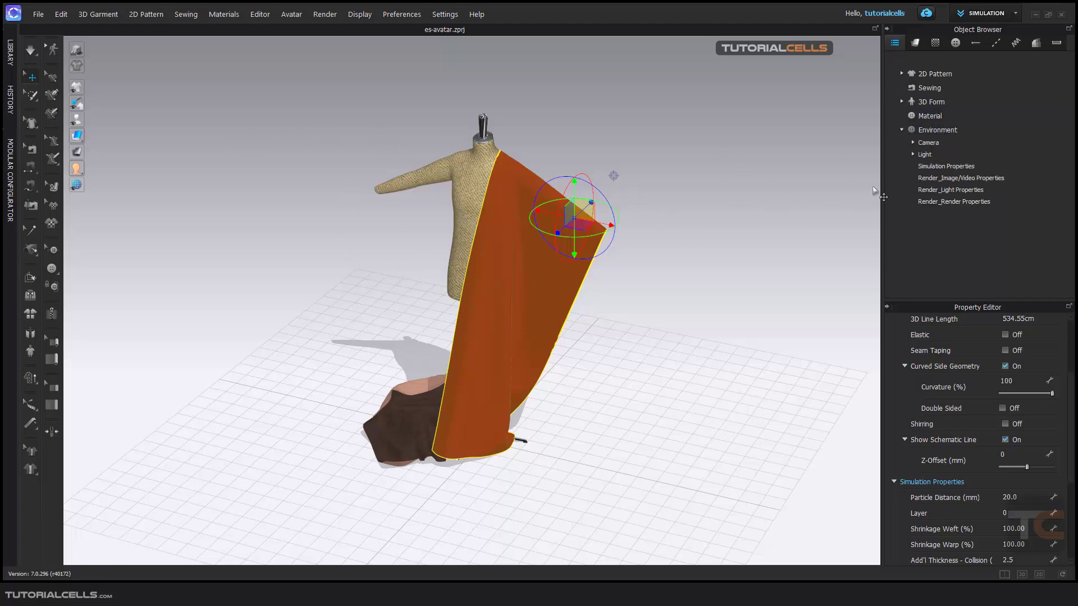
{"action": "left_click", "coordinate": [935, 170]}
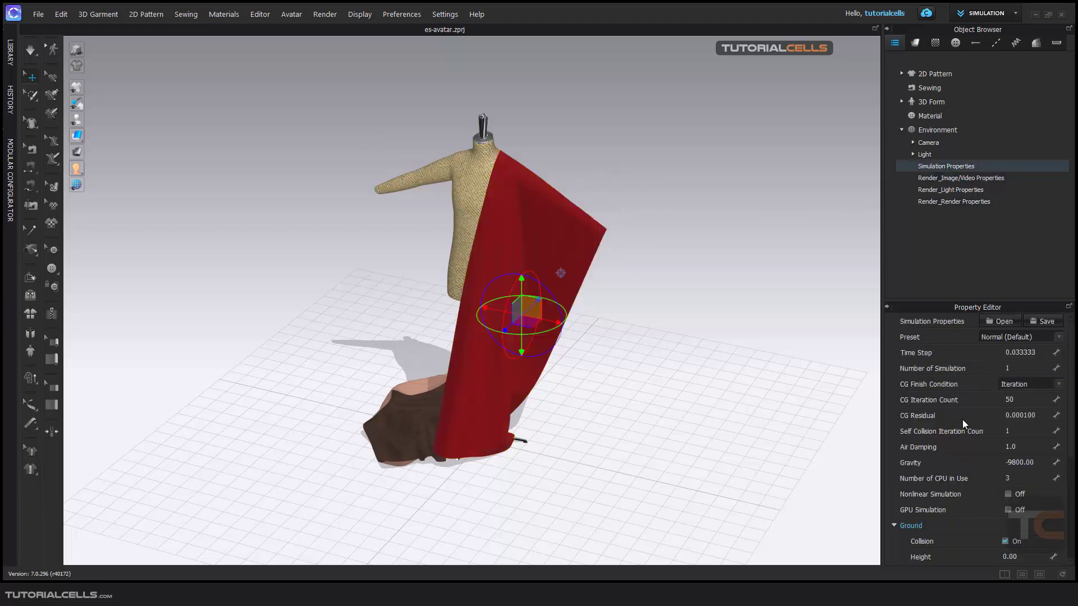
{"action": "left_click", "coordinate": [1068, 308]}
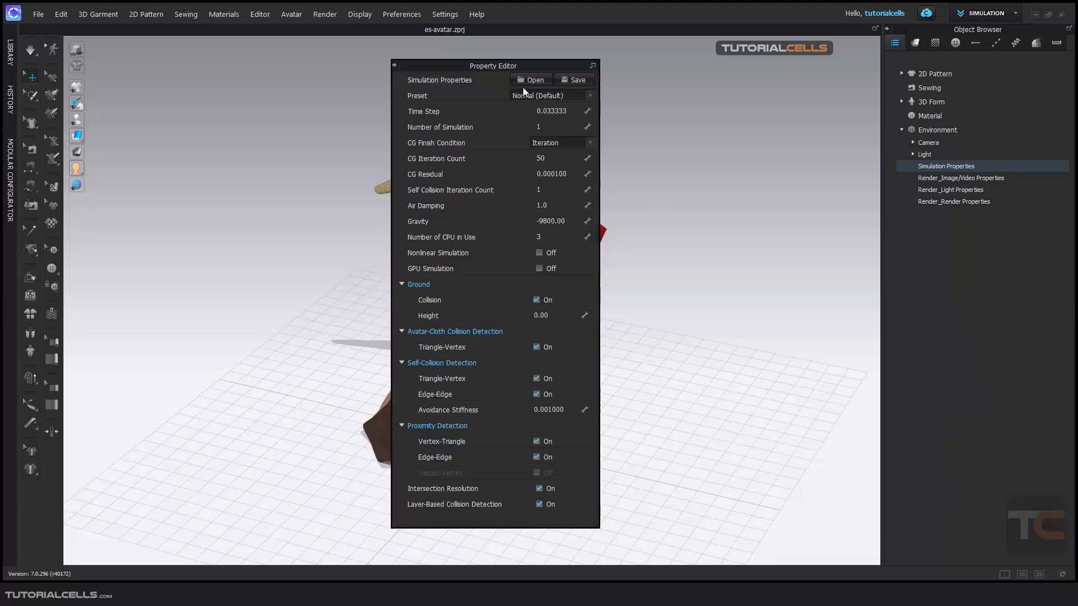
{"action": "left_click_drag", "start_coordinate": [508, 66], "coordinate": [759, 59]}
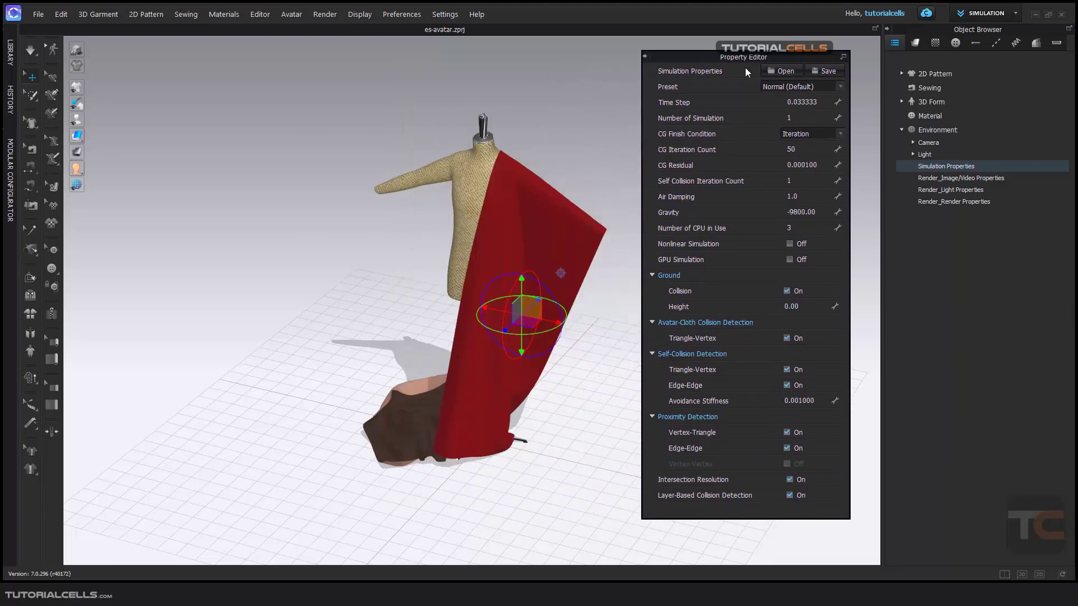
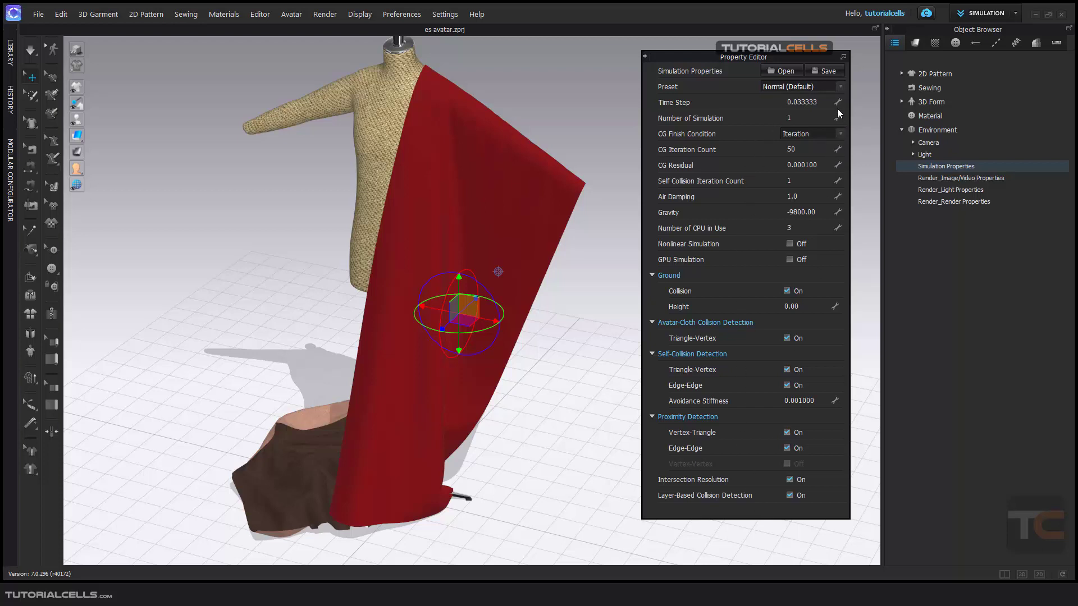
{"action": "left_click", "coordinate": [841, 85]}
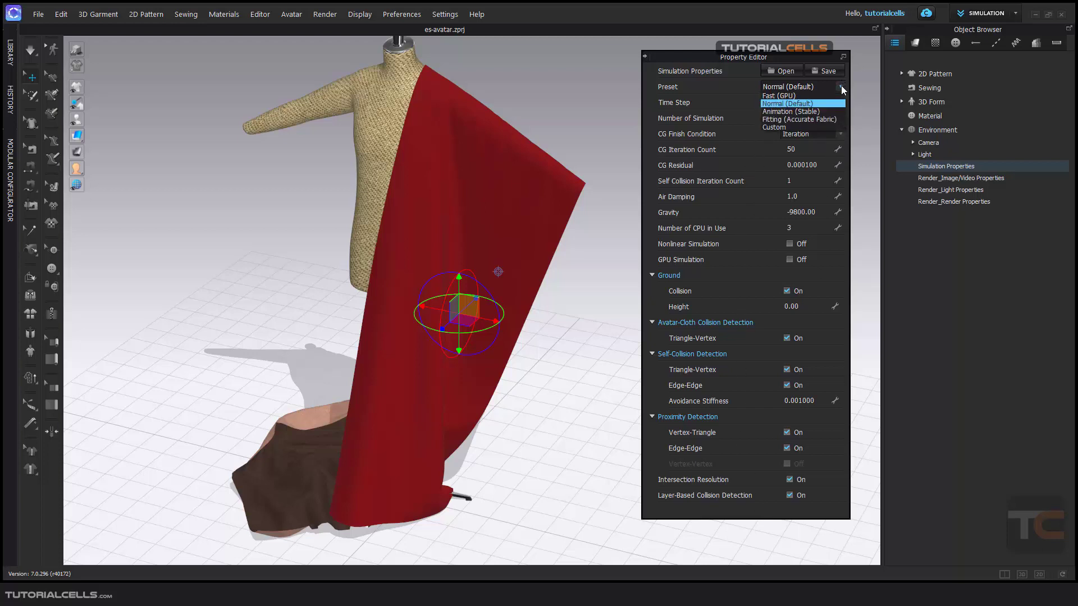
{"action": "left_click", "coordinate": [795, 97]}
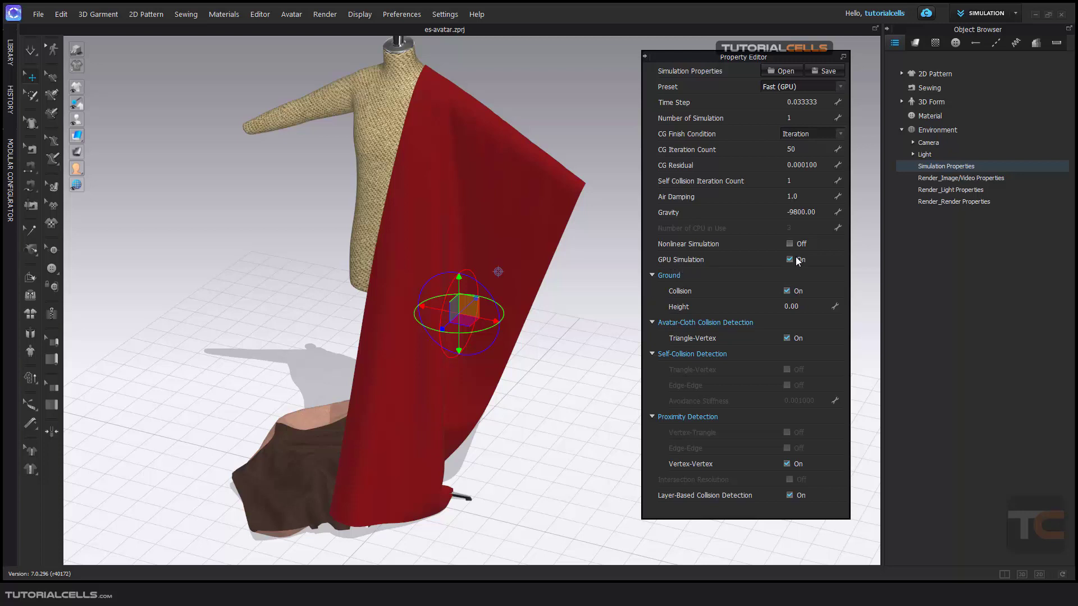
{"action": "left_click", "coordinate": [835, 87]}
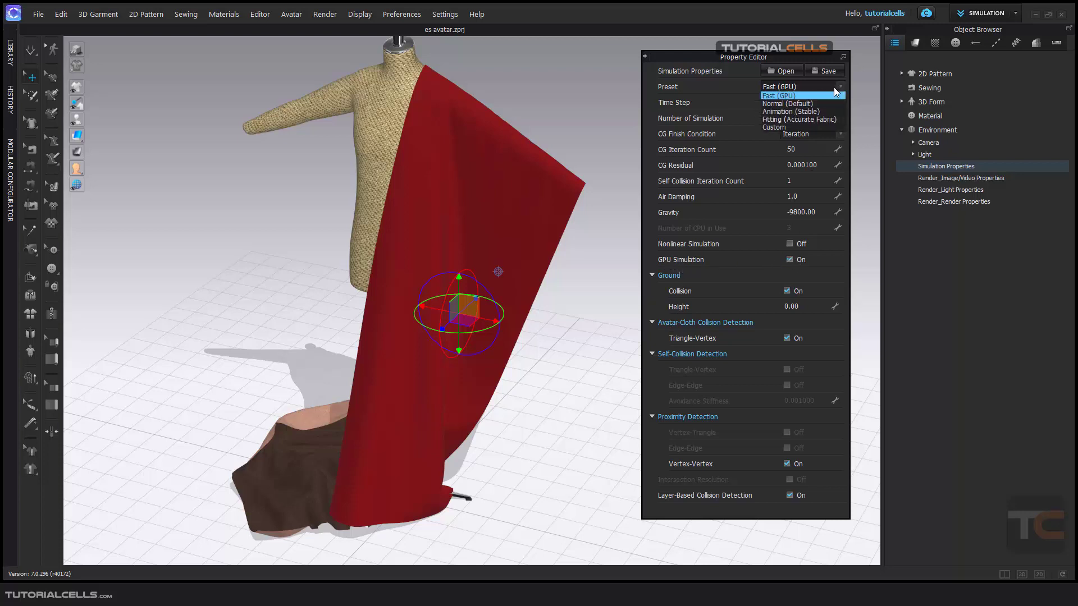
{"action": "left_click", "coordinate": [797, 102]}
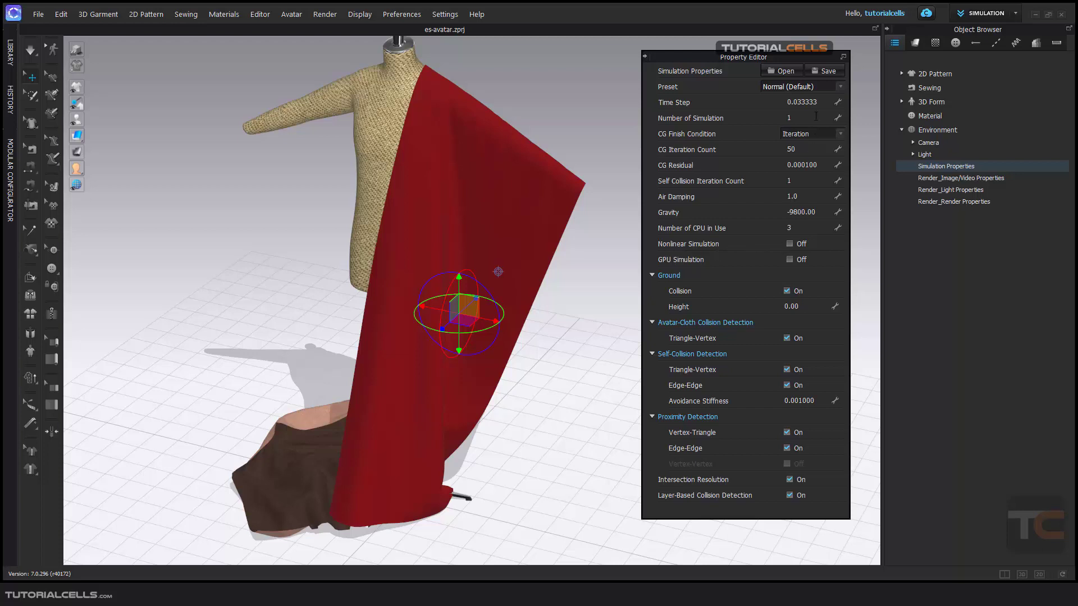
Try the Animation (Stable) and Fitting (Accurate Fabric) presets, then settle on the Custom preset
{"action": "left_click", "coordinate": [839, 89]}
{"action": "left_click", "coordinate": [794, 111]}
{"action": "left_click", "coordinate": [841, 87]}
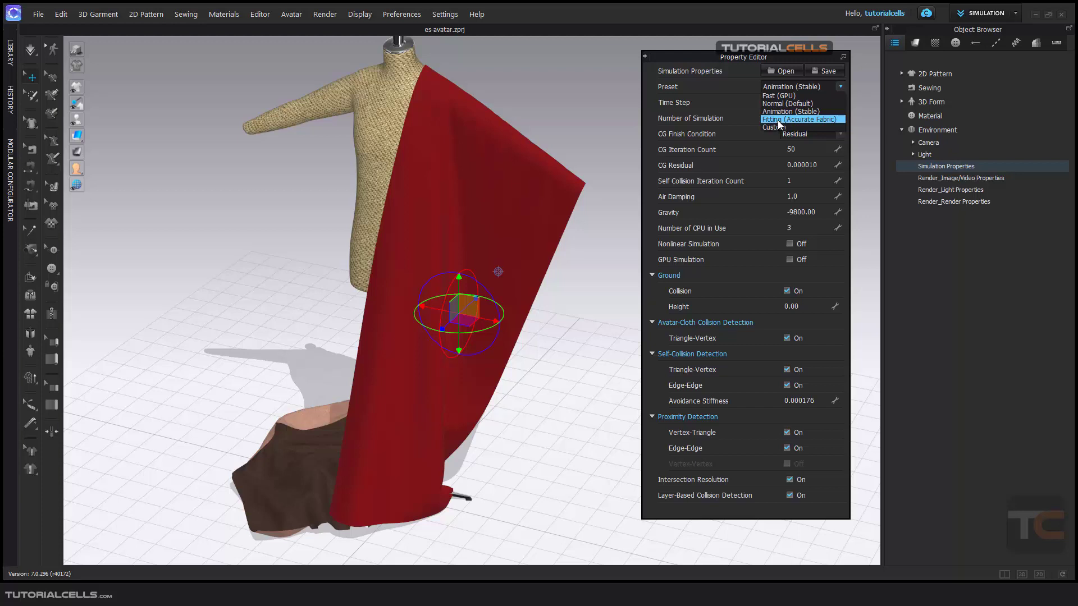
{"action": "left_click", "coordinate": [778, 120]}
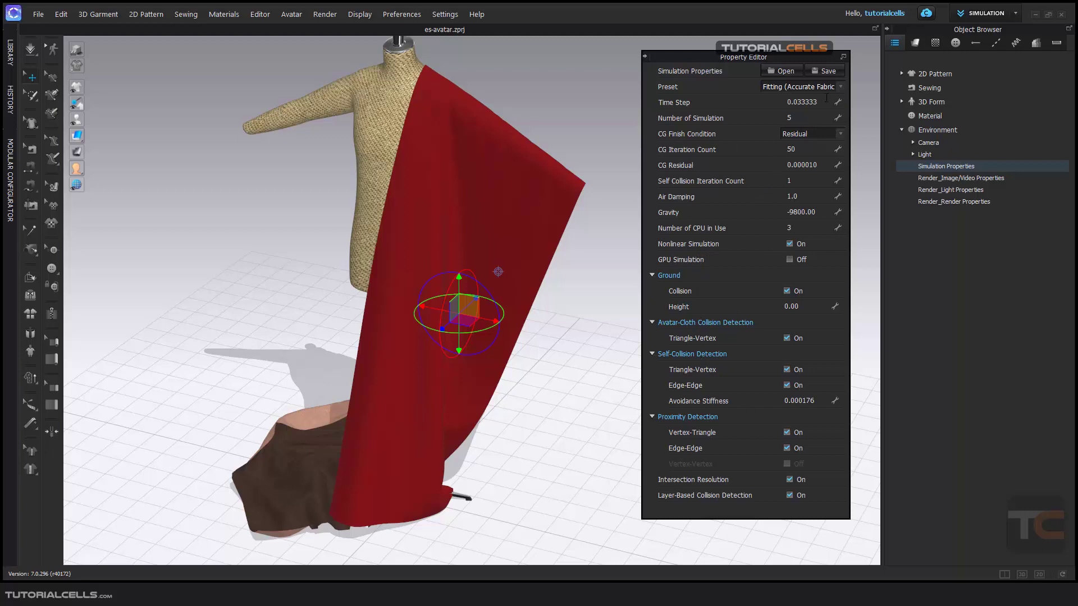
{"action": "left_click", "coordinate": [840, 89]}
{"action": "left_click", "coordinate": [770, 126]}
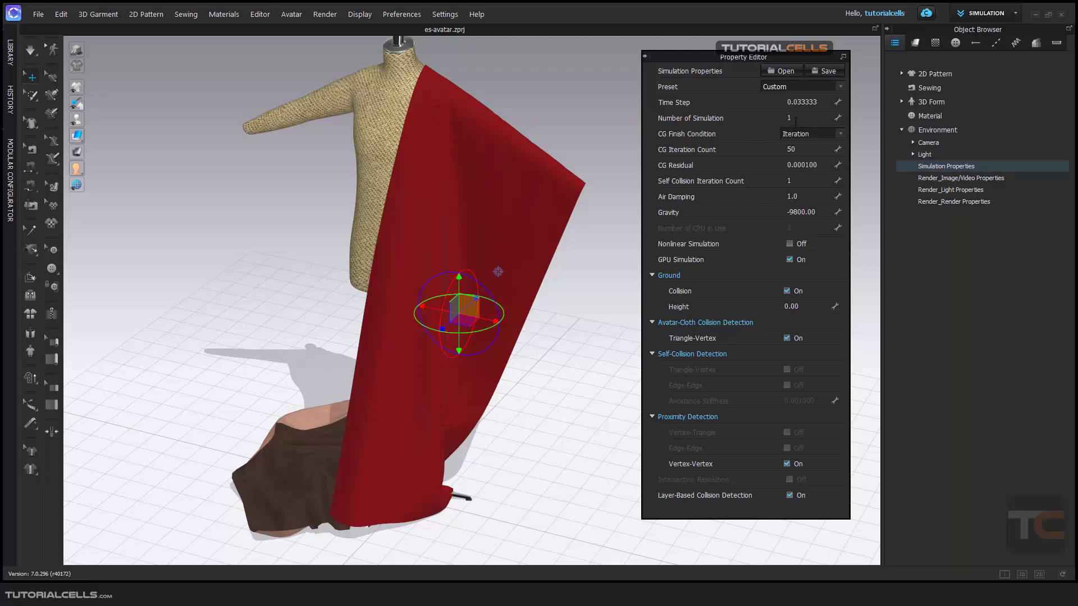
Apply Fitting (Accurate Fabric), keeping CG Finish Condition at Residual and CG Iteration Count at 50
{"action": "left_click", "coordinate": [841, 87]}
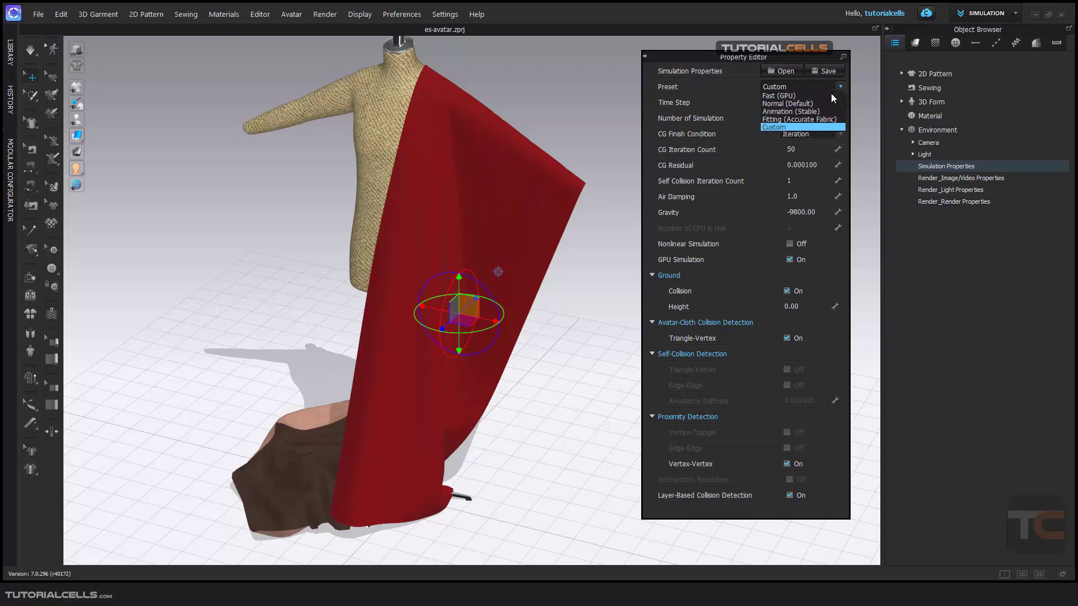
{"action": "left_click", "coordinate": [803, 118]}
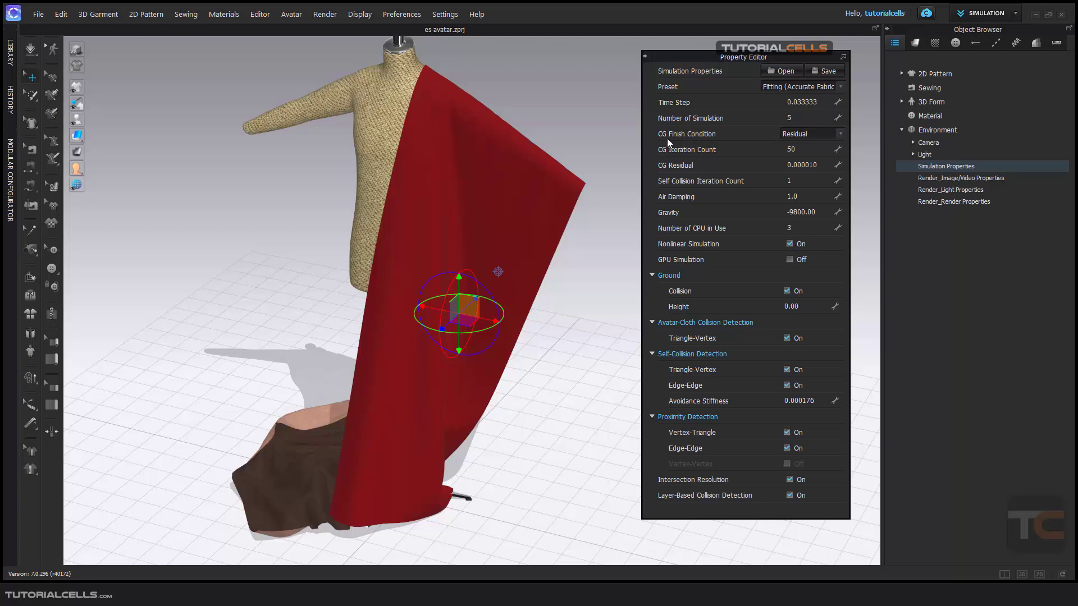
{"action": "left_click", "coordinate": [840, 134]}
{"action": "left_click", "coordinate": [745, 133]}
{"action": "left_click_drag", "start_coordinate": [796, 152], "coordinate": [770, 152]}
{"action": "left_click", "coordinate": [763, 152]}
{"action": "scroll", "coordinate": [488, 217], "scroll_direction": "down", "scroll_amount": 5}
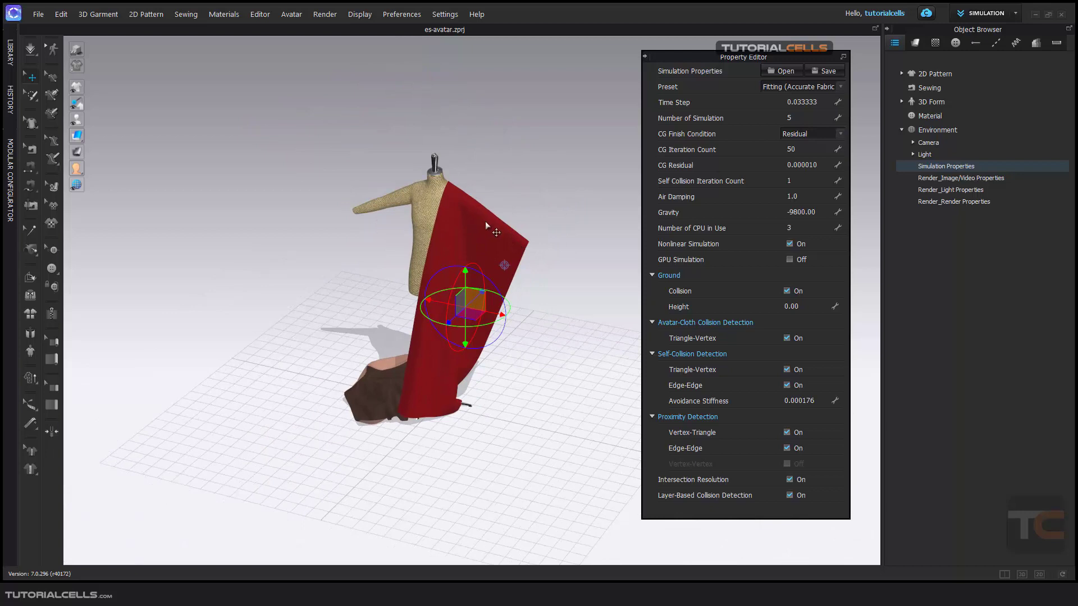
{"action": "scroll", "coordinate": [402, 187], "scroll_direction": "up", "scroll_amount": 2}
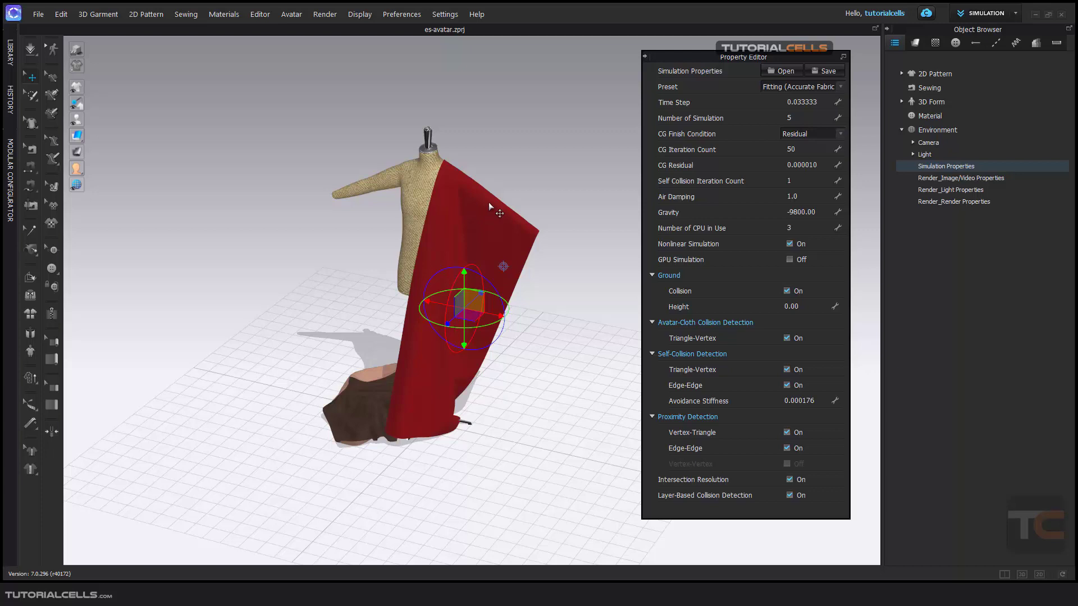
{"action": "left_click", "coordinate": [840, 132]}
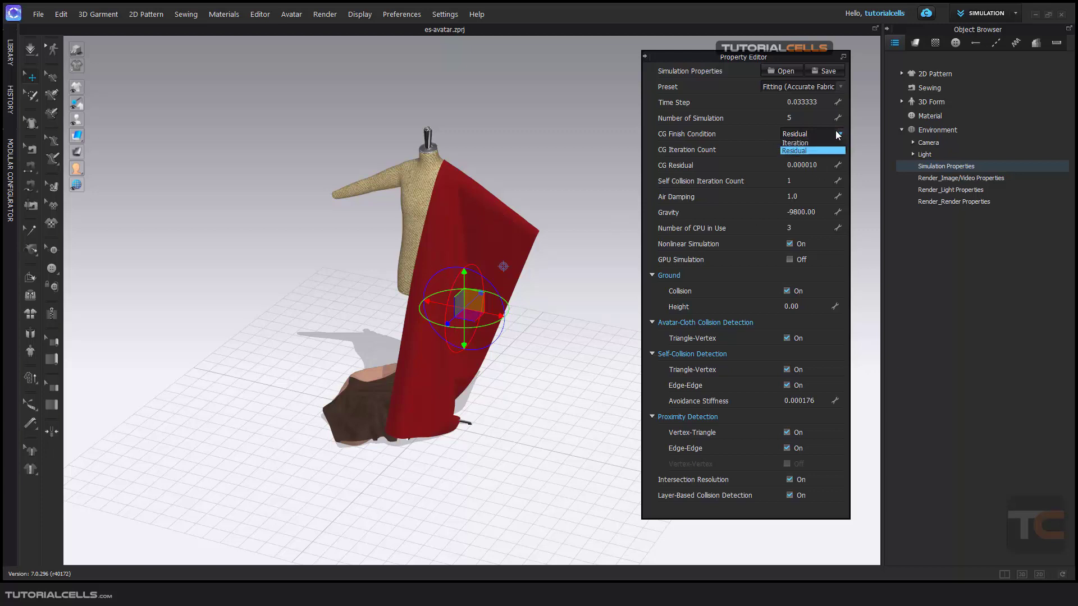
{"action": "left_click", "coordinate": [751, 153]}
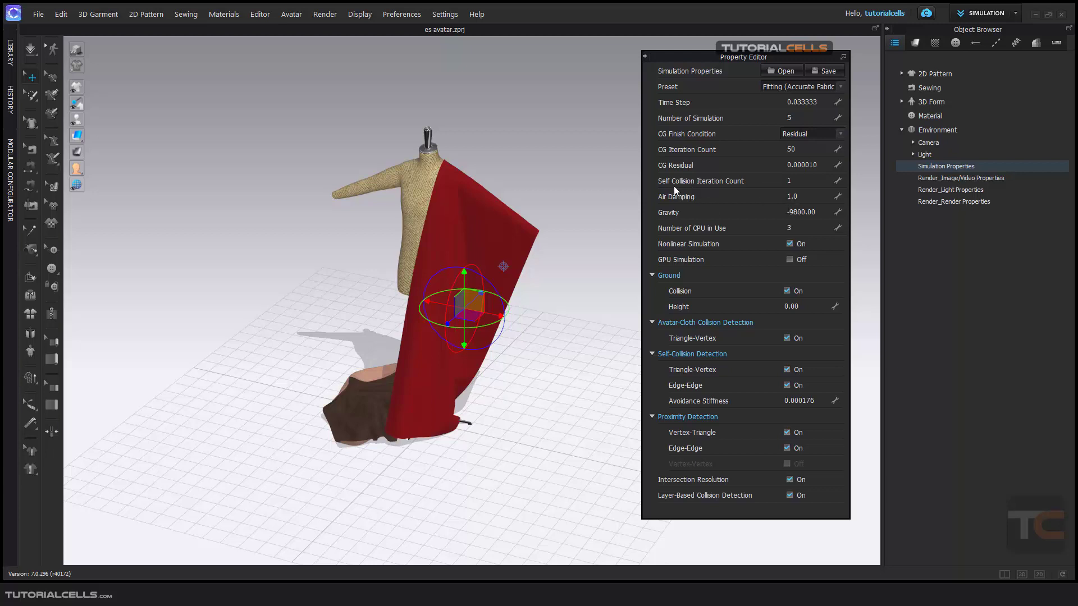
{"action": "scroll", "coordinate": [459, 347], "scroll_direction": "up", "scroll_amount": 7}
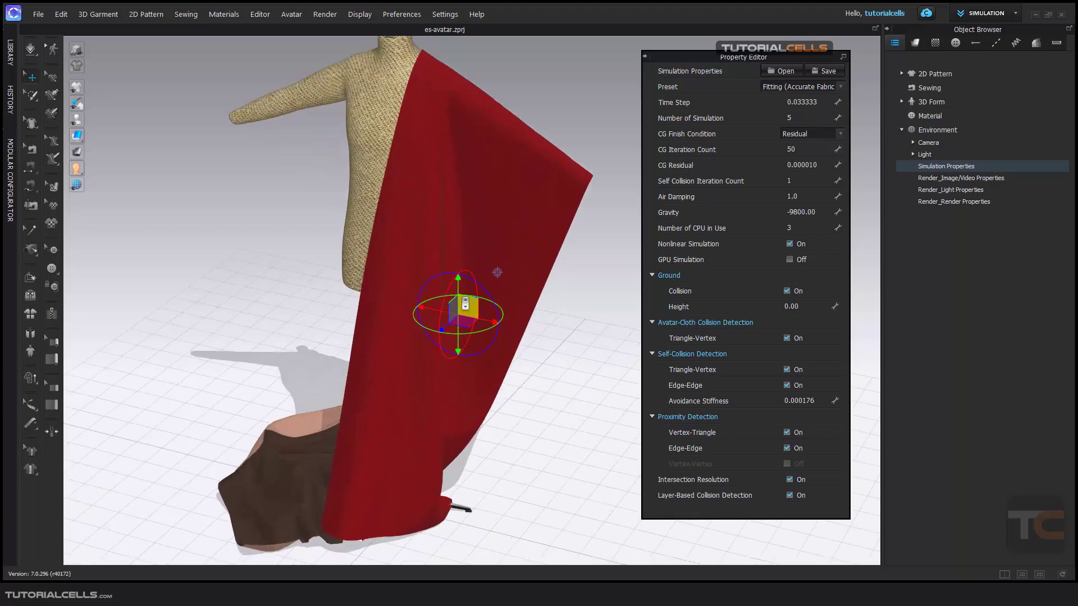
{"action": "scroll", "coordinate": [412, 344], "scroll_direction": "down", "scroll_amount": 1}
{"action": "scroll", "coordinate": [476, 193], "scroll_direction": "up", "scroll_amount": 2}
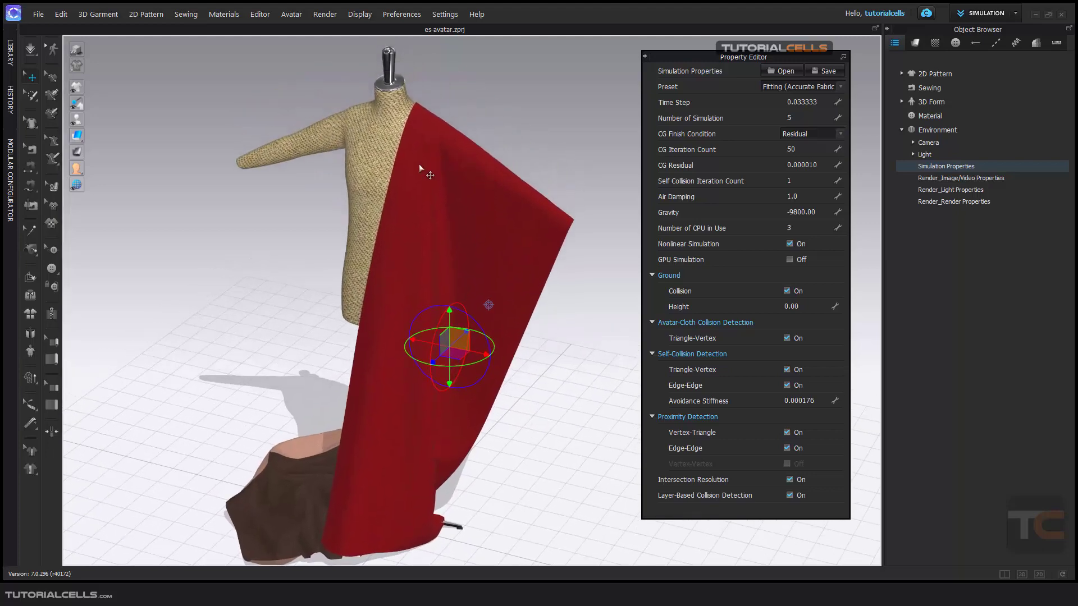
Simulate in Normal (Default) until the red cloth drapes the shoulder, then reopen Simulation Properties
{"action": "left_click_drag", "start_coordinate": [30, 49], "coordinate": [50, 68]}
{"action": "key", "text": "space"}
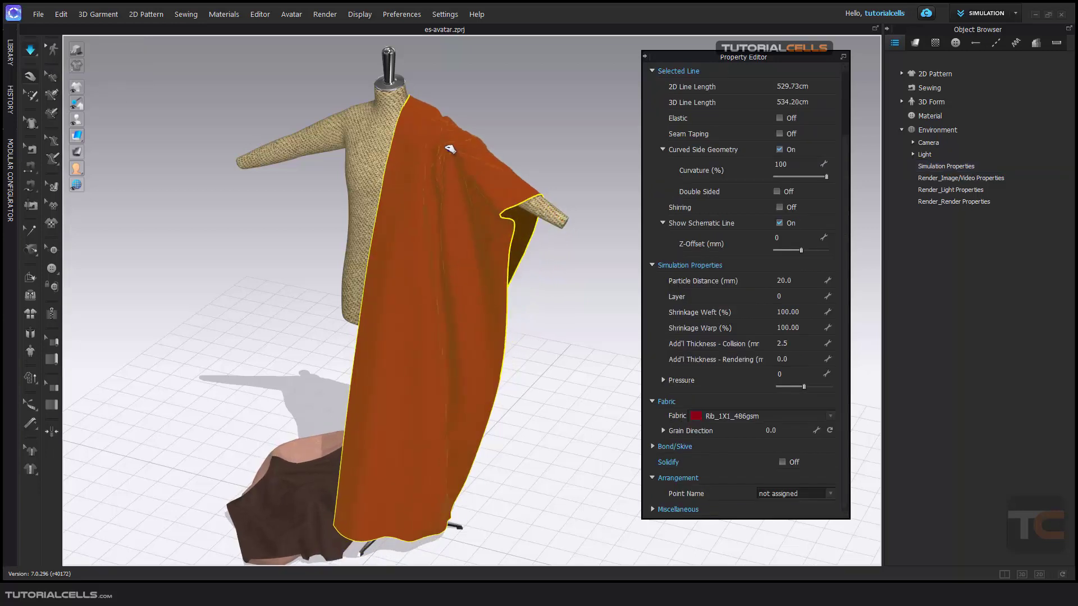
{"action": "key", "text": "space"}
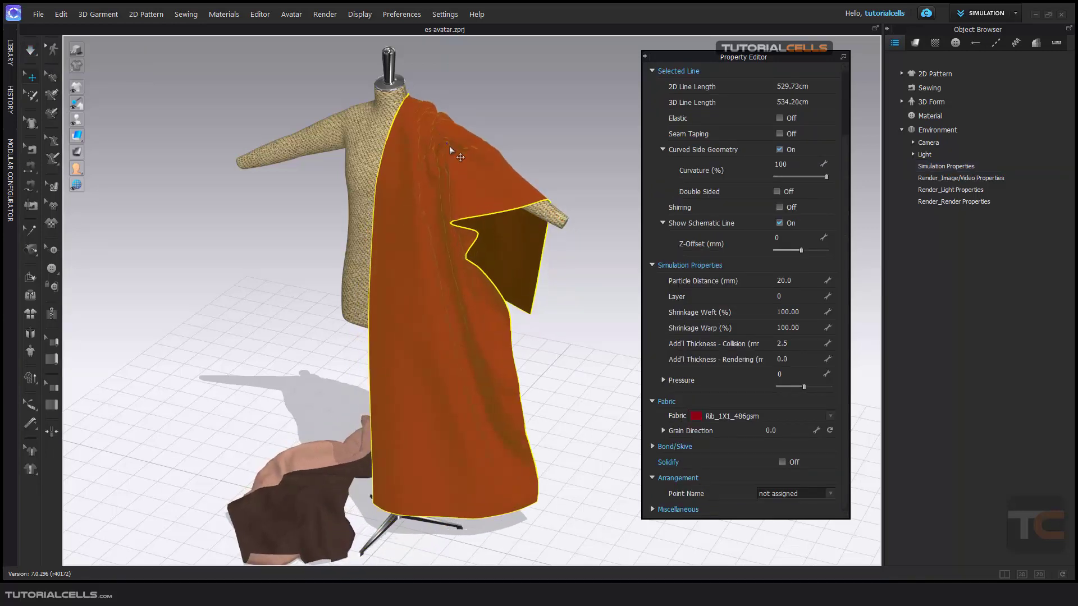
{"action": "scroll", "coordinate": [430, 101], "scroll_direction": "up", "scroll_amount": 5}
{"action": "middle_click_drag", "start_coordinate": [428, 95], "coordinate": [444, 348]}
{"action": "scroll", "coordinate": [464, 213], "scroll_direction": "up", "scroll_amount": 3}
{"action": "left_click", "coordinate": [464, 203]}
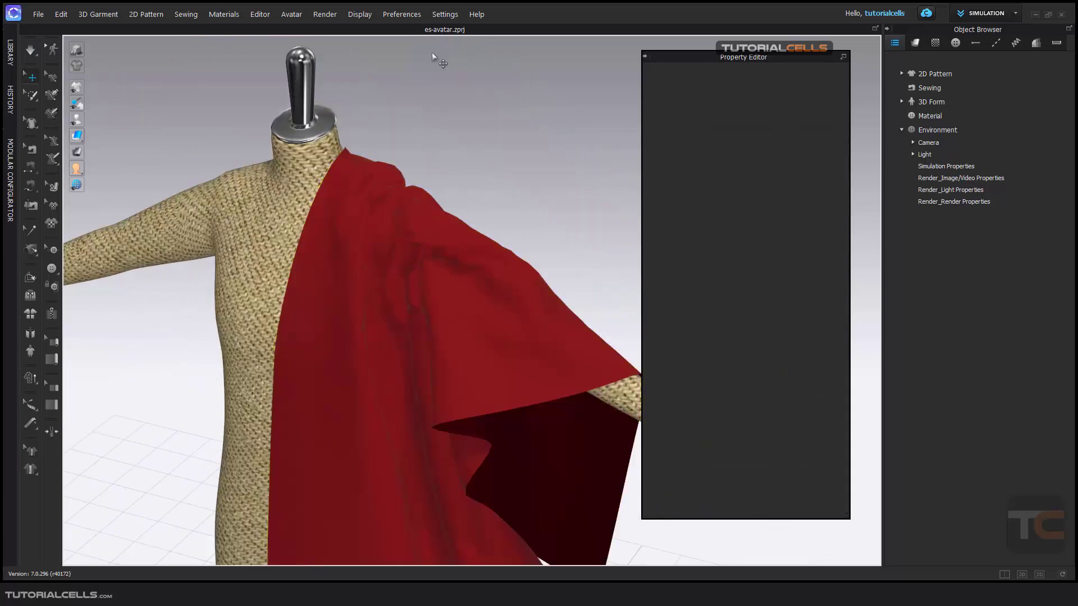
{"action": "left_click", "coordinate": [416, 14]}
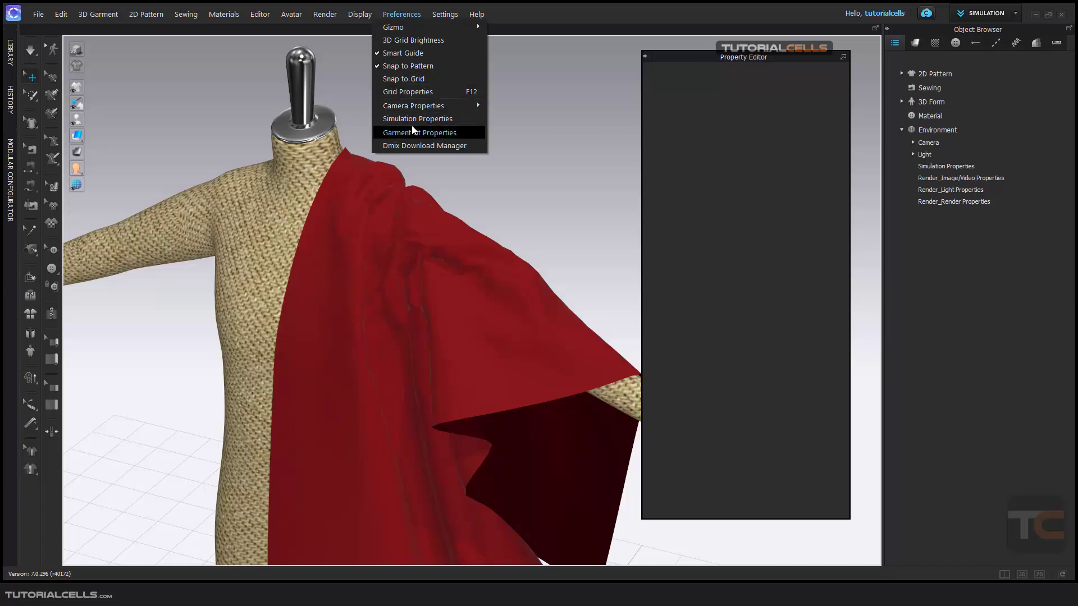
{"action": "left_click", "coordinate": [429, 129]}
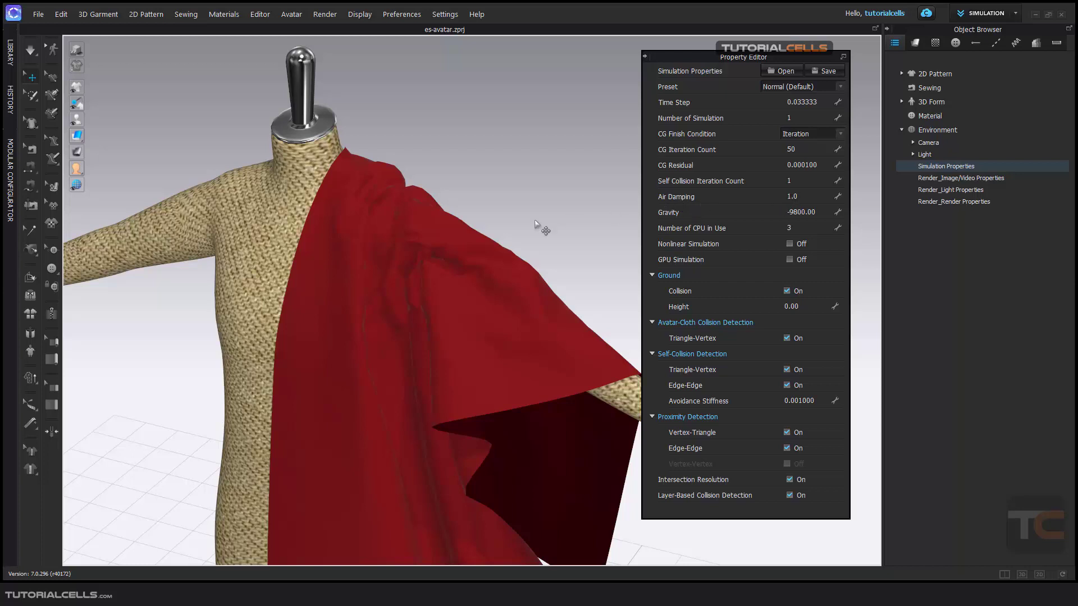
Set Gravity to 0 and confirm the preset now reads Custom
{"action": "scroll", "coordinate": [566, 225], "scroll_direction": "down", "scroll_amount": 3}
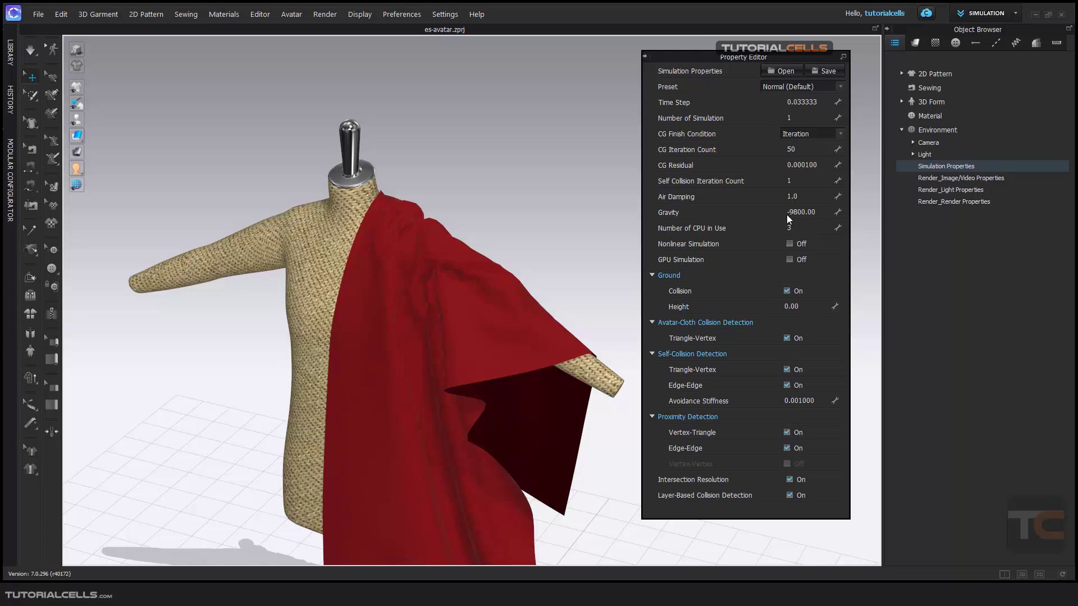
{"action": "scroll", "coordinate": [560, 250], "scroll_direction": "down", "scroll_amount": 4}
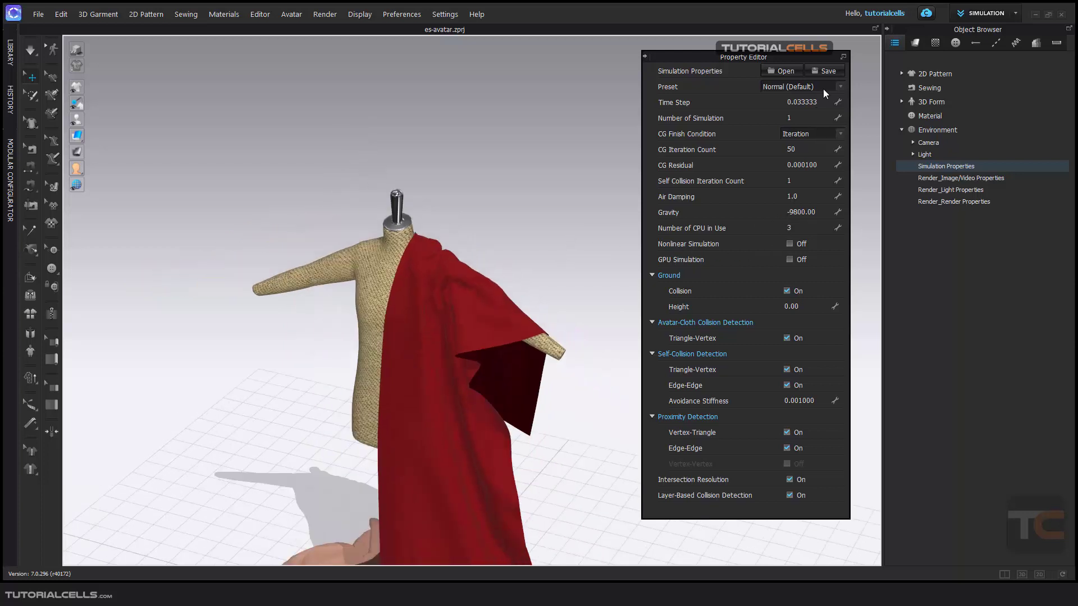
{"action": "double_click", "coordinate": [793, 213]}
{"action": "type", "text": "0"}
{"action": "key", "text": "Return"}
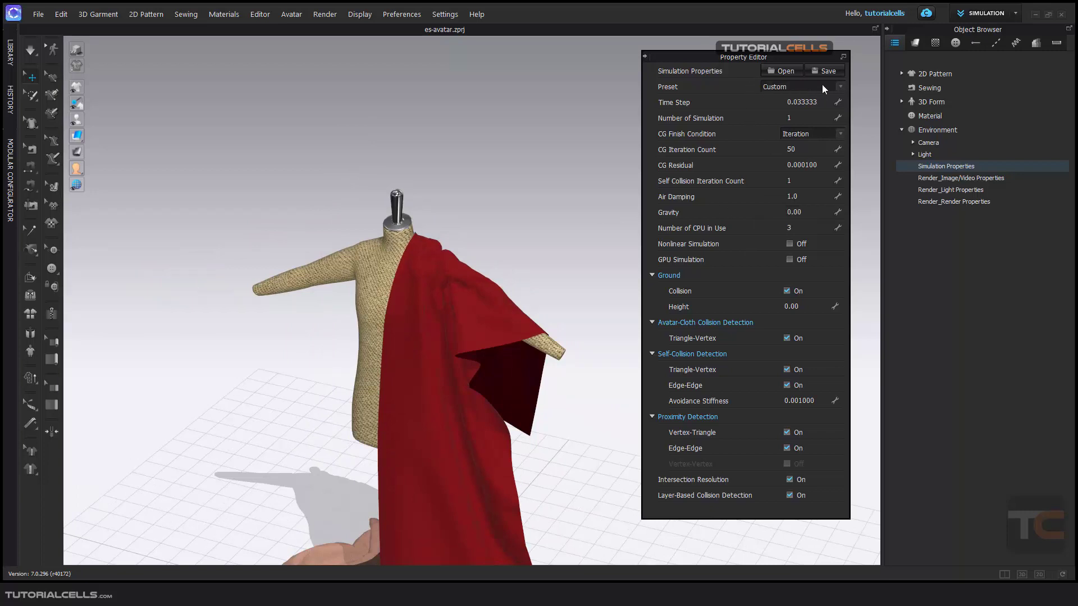
{"action": "left_click", "coordinate": [840, 89]}
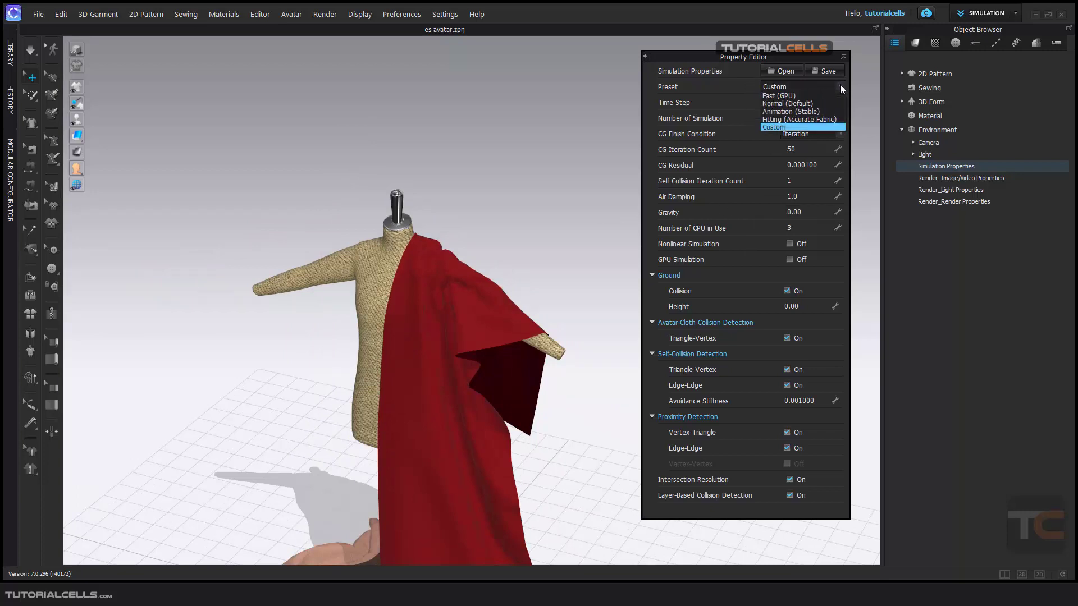
{"action": "left_click", "coordinate": [840, 85]}
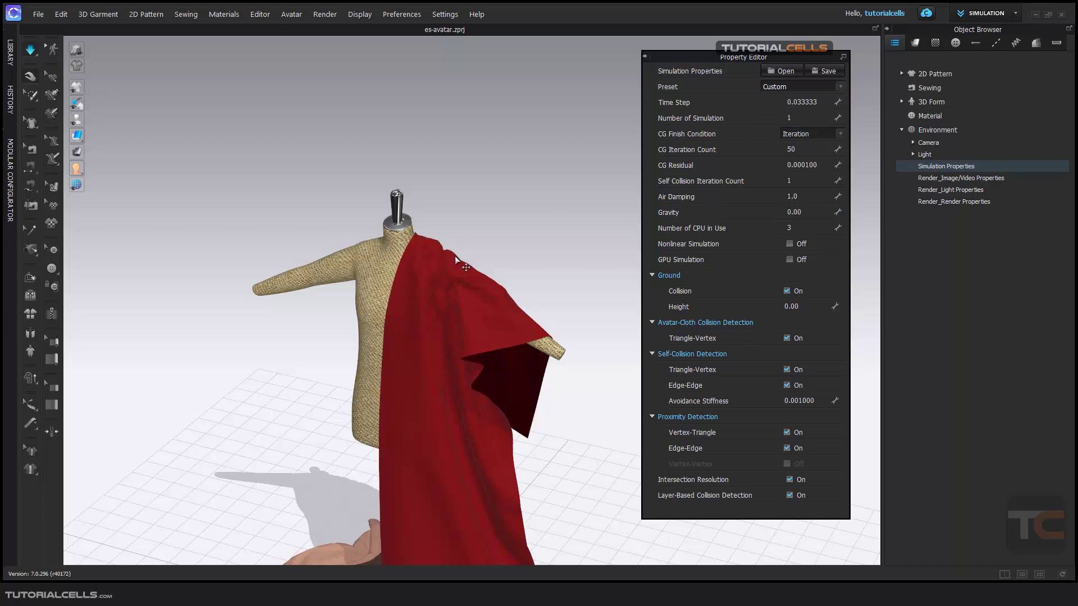
Drag the weightless red cloth up above the dress form, then reopen the Gravity setting
{"action": "left_click_drag", "start_coordinate": [453, 255], "coordinate": [476, 161]}
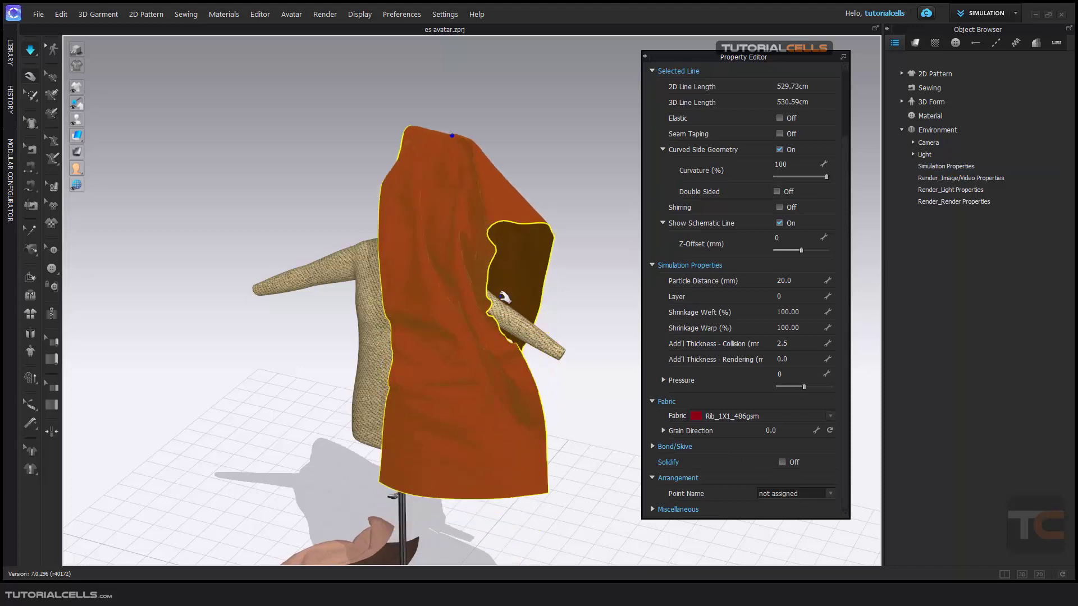
{"action": "mouse_move", "coordinate": [507, 277]}
{"action": "right_mouse_down"}
{"action": "mouse_move", "coordinate": [427, 270]}
{"action": "mouse_move", "coordinate": [497, 271]}
{"action": "right_mouse_up"}
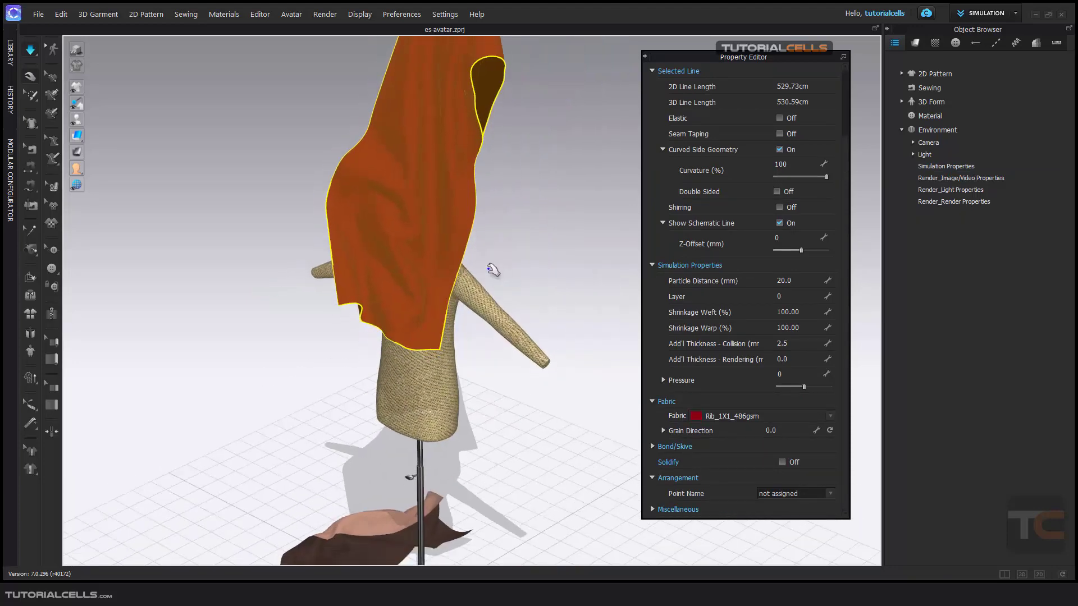
{"action": "scroll", "coordinate": [494, 268], "scroll_direction": "down", "scroll_amount": 2}
{"action": "left_click_drag", "start_coordinate": [444, 220], "coordinate": [418, 212]}
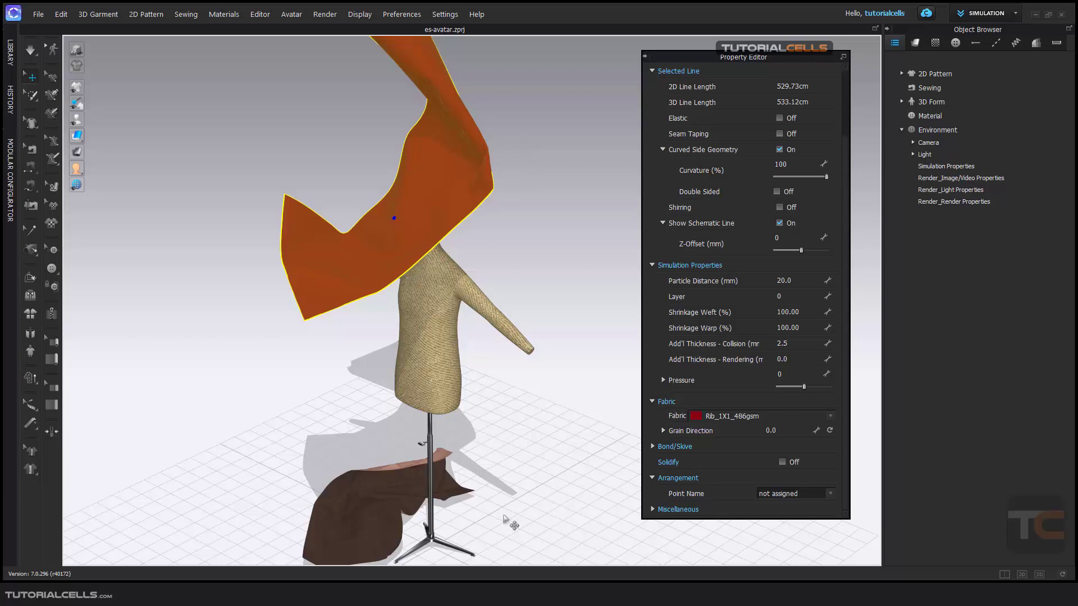
{"action": "mouse_move", "coordinate": [485, 339]}
{"action": "right_mouse_down"}
{"action": "mouse_move", "coordinate": [384, 332]}
{"action": "mouse_move", "coordinate": [487, 330]}
{"action": "right_mouse_up"}
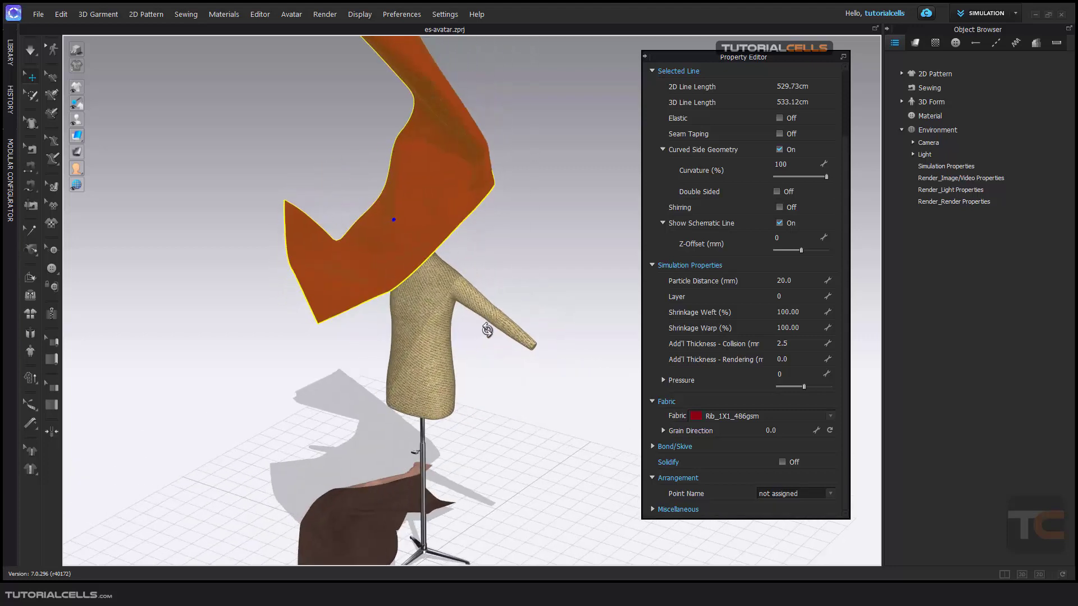
{"action": "left_click", "coordinate": [406, 14]}
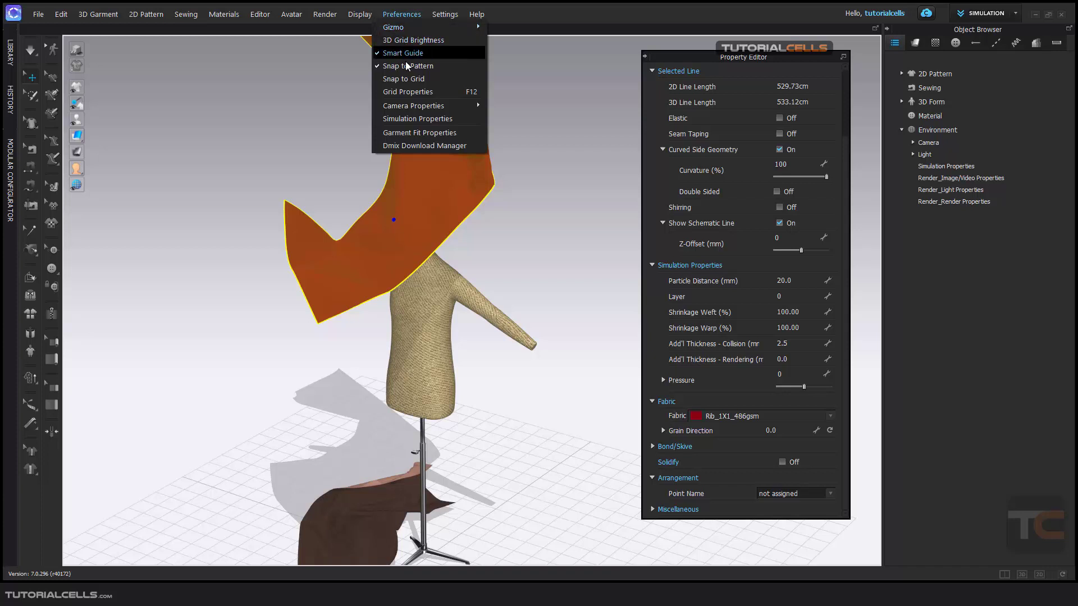
{"action": "left_click", "coordinate": [415, 118]}
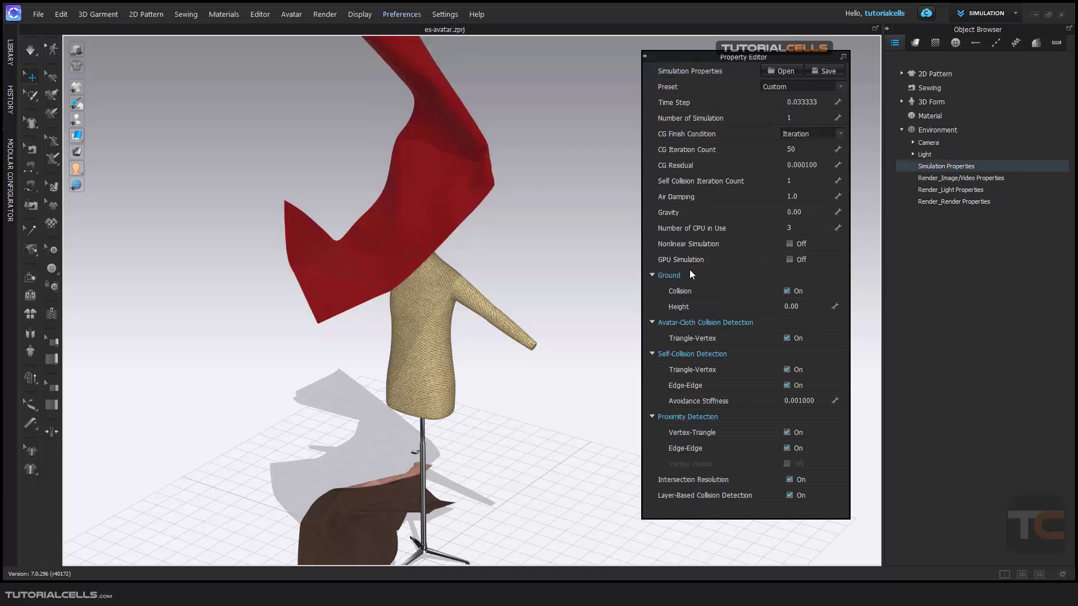
{"action": "left_click", "coordinate": [792, 212]}
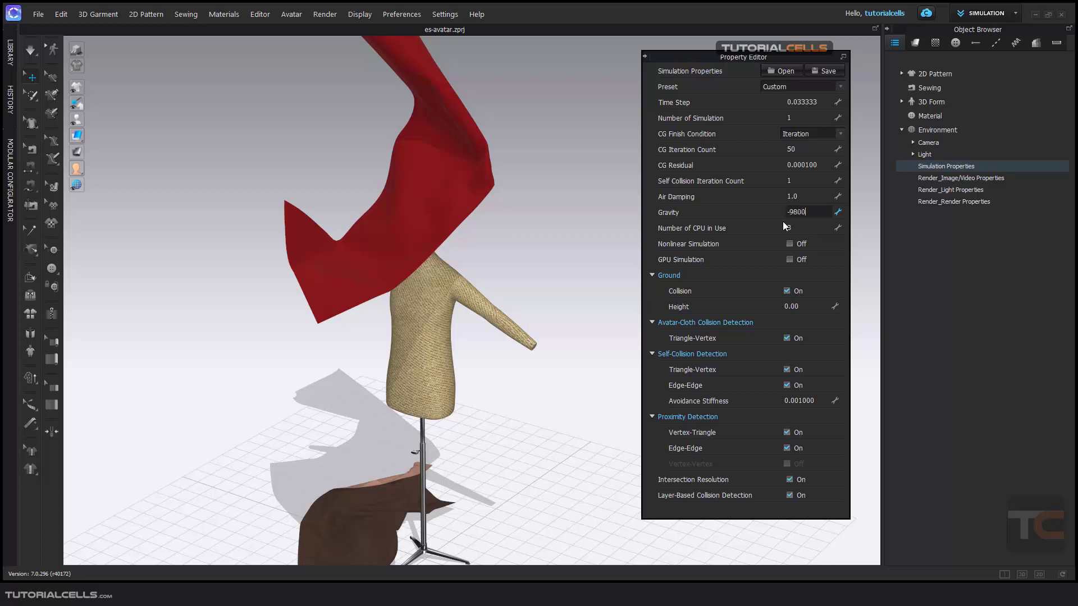
Commit gravity of -9800 and simulate until the red cloth falls to the floor
{"action": "key", "text": "Return"}
{"action": "key", "text": "space"}
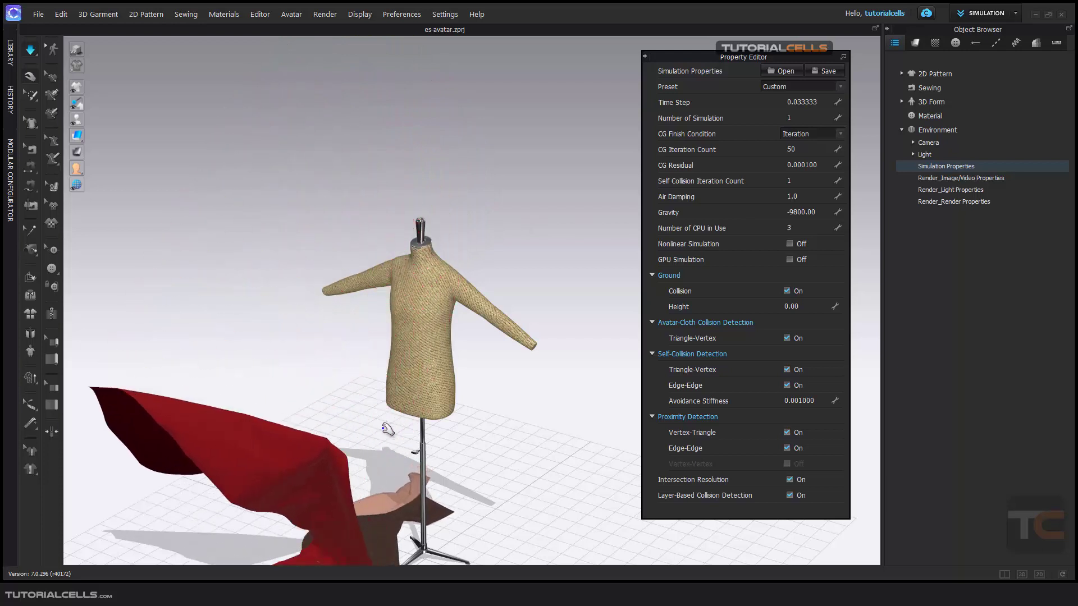
{"action": "key", "text": "space"}
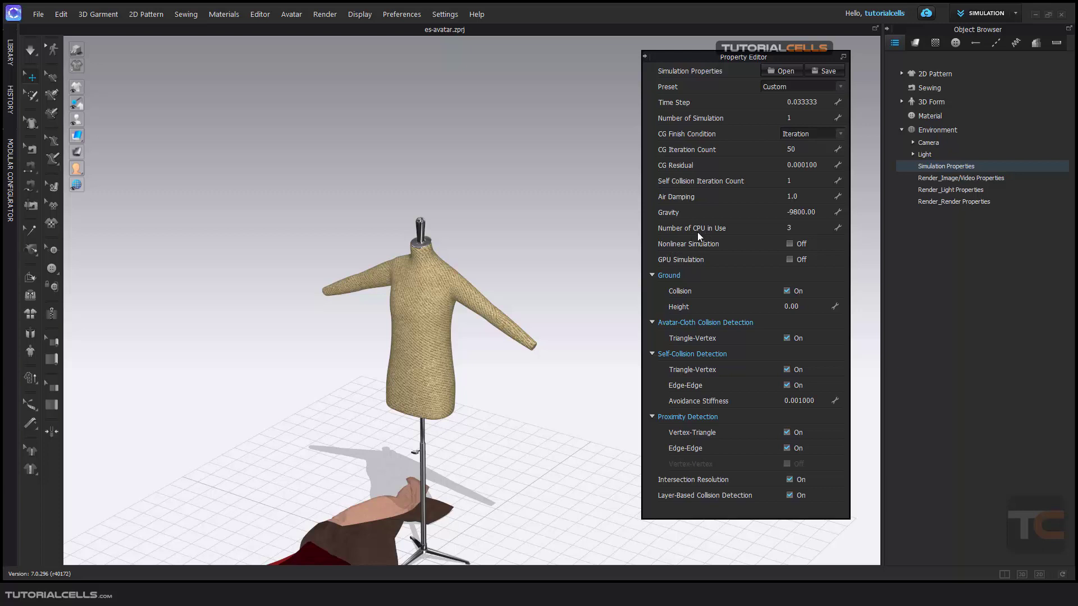
Set Number of CPU in Use to 3 in the Property Editor
{"action": "double_click", "coordinate": [799, 229]}
{"action": "key", "text": "Return"}
{"action": "left_click", "coordinate": [778, 227]}
{"action": "left_click", "coordinate": [790, 260]}
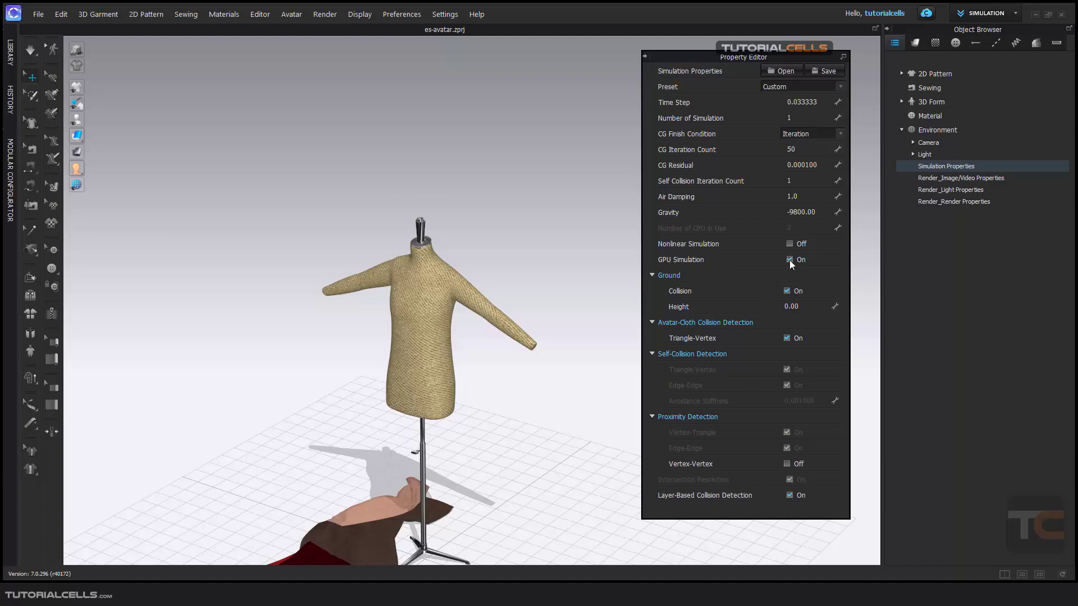
{"action": "left_click", "coordinate": [789, 260]}
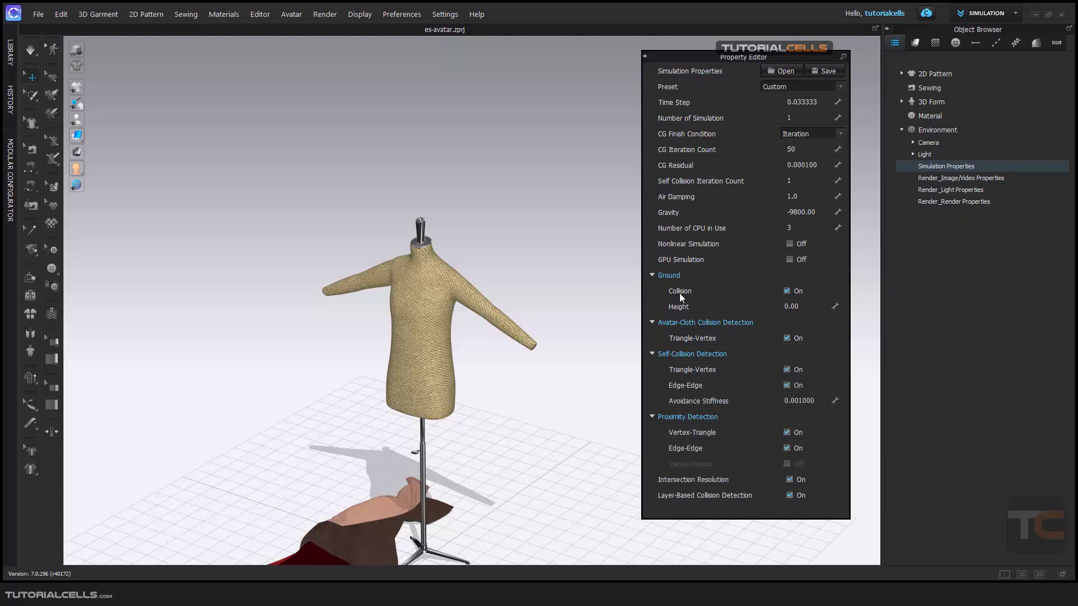
{"action": "middle_click_drag", "start_coordinate": [466, 500], "coordinate": [504, 369]}
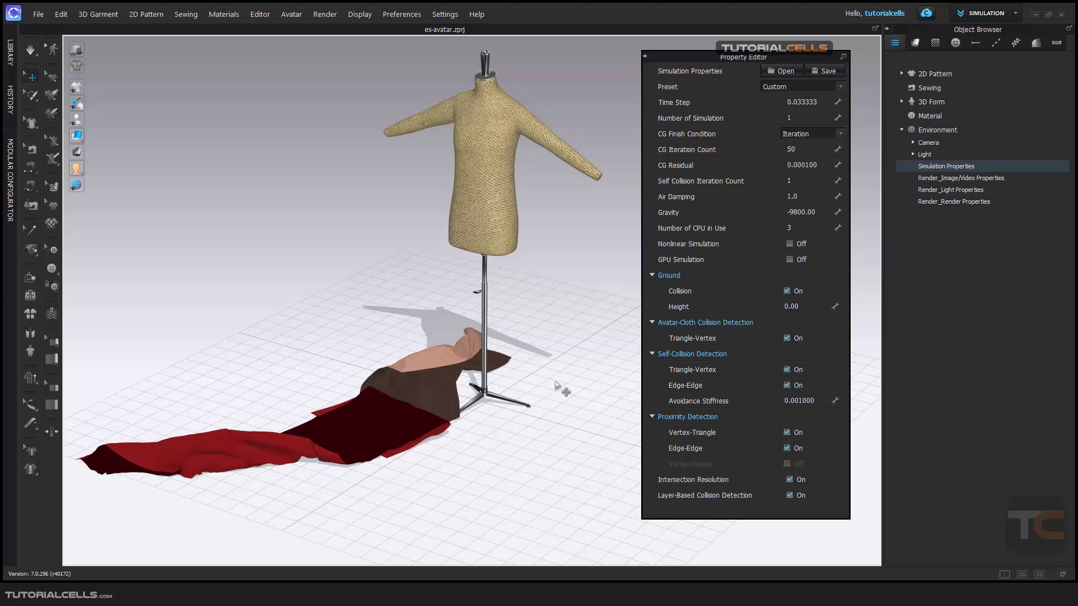
{"action": "scroll", "coordinate": [444, 443], "scroll_direction": "up", "scroll_amount": 5}
{"action": "mouse_move", "coordinate": [439, 448]}
{"action": "right_mouse_down"}
{"action": "mouse_move", "coordinate": [399, 425]}
{"action": "mouse_move", "coordinate": [443, 452]}
{"action": "right_mouse_up"}
{"action": "scroll", "coordinate": [447, 463], "scroll_direction": "down", "scroll_amount": 3}
{"action": "middle_click_drag", "start_coordinate": [447, 463], "coordinate": [457, 424]}
{"action": "scroll", "coordinate": [534, 397], "scroll_direction": "down", "scroll_amount": 1}
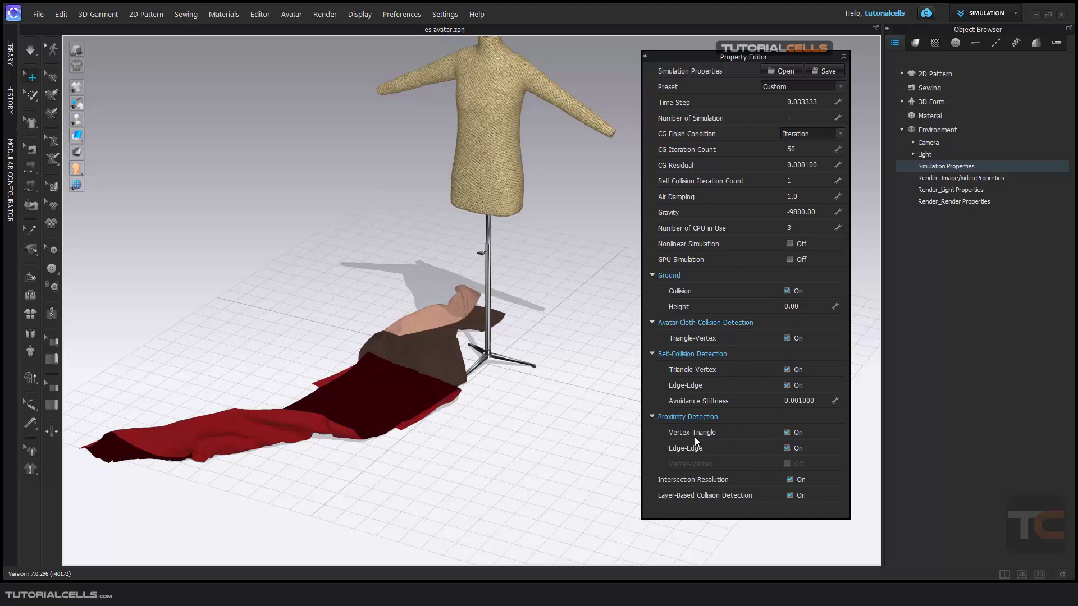
{"action": "scroll", "coordinate": [461, 386], "scroll_direction": "up", "scroll_amount": 2}
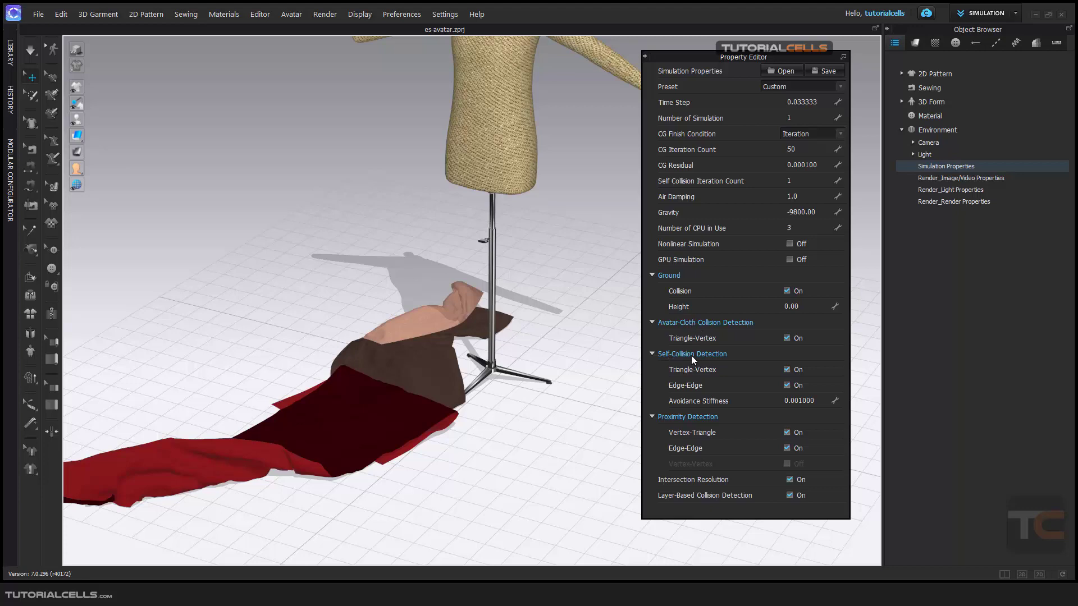
{"action": "scroll", "coordinate": [470, 306], "scroll_direction": "up", "scroll_amount": 5}
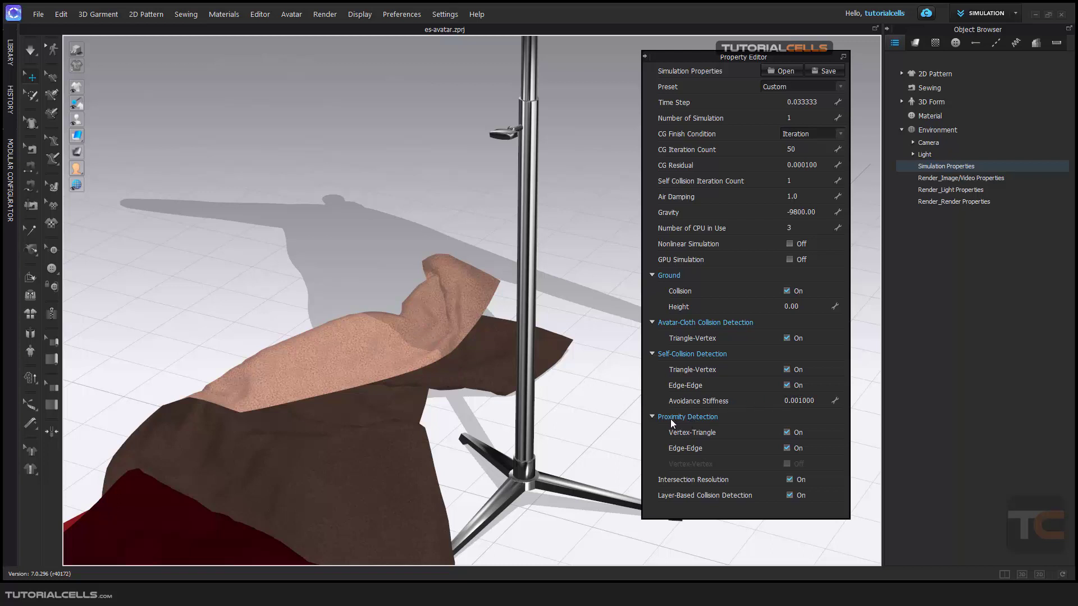
Orbit around the draped cloth and select the pink fabric piece lying on the ground
{"action": "scroll", "coordinate": [431, 384], "scroll_direction": "down", "scroll_amount": 3}
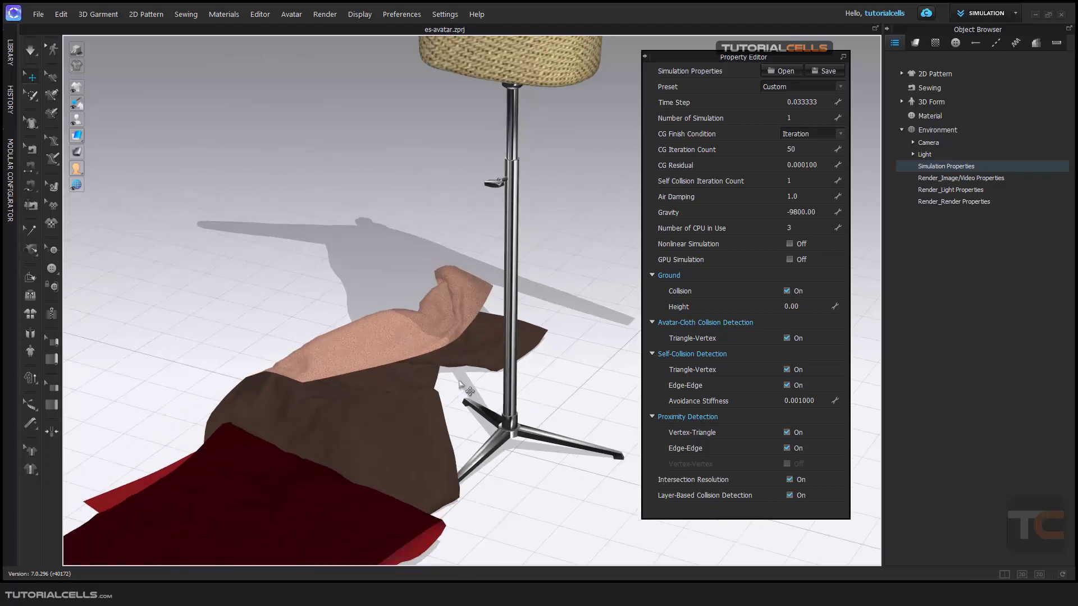
{"action": "right_click_drag", "start_coordinate": [431, 384], "coordinate": [450, 329]}
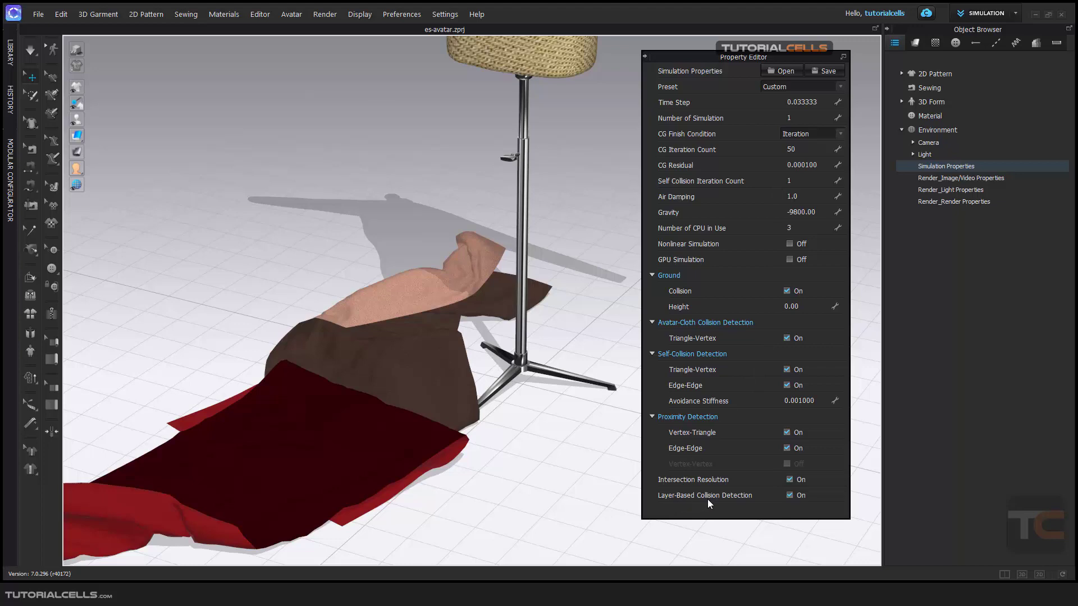
{"action": "scroll", "coordinate": [520, 224], "scroll_direction": "down", "scroll_amount": 6}
{"action": "middle_click_drag", "start_coordinate": [522, 224], "coordinate": [481, 334]}
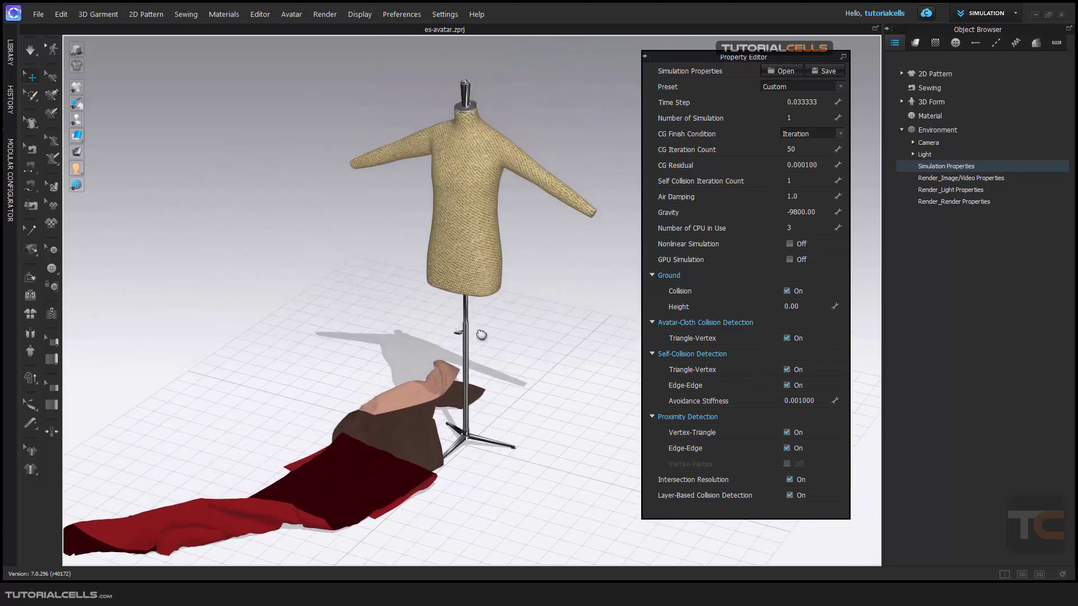
{"action": "scroll", "coordinate": [465, 169], "scroll_direction": "up", "scroll_amount": 2}
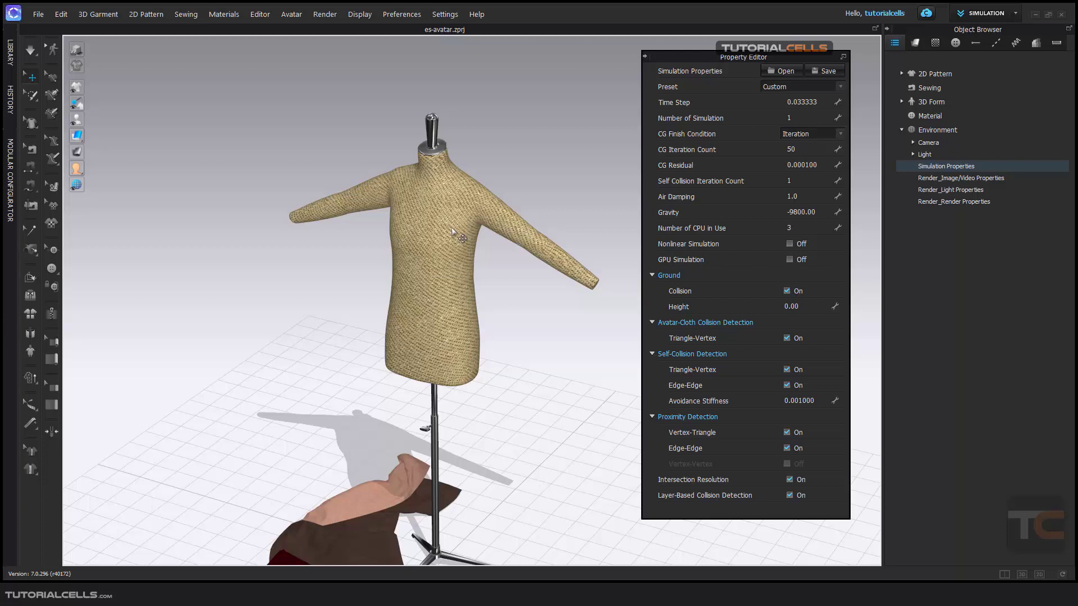
{"action": "left_click", "coordinate": [384, 503]}
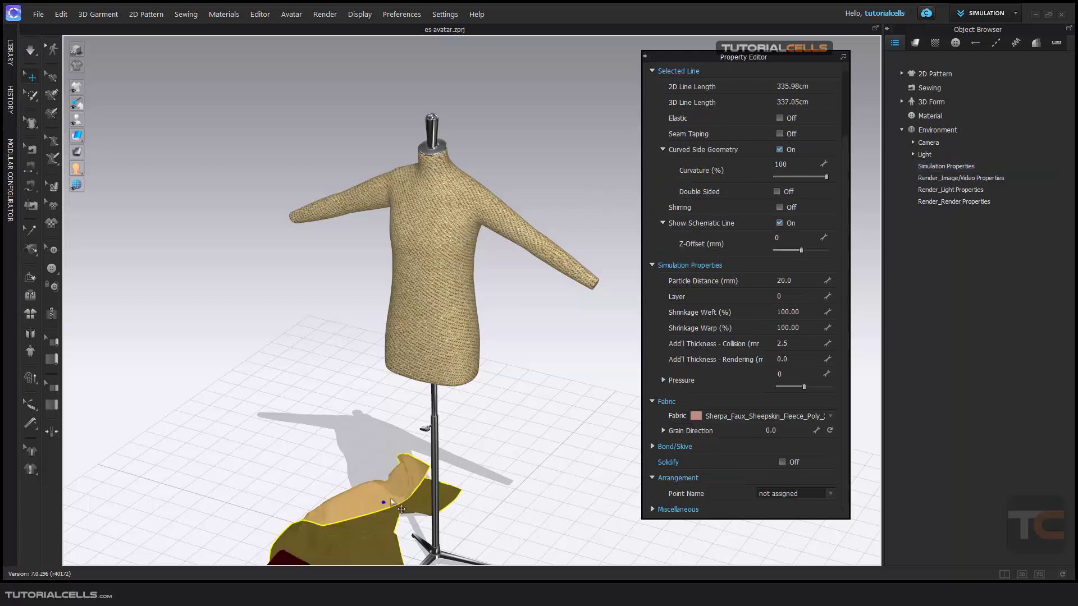
Reset the layout to show the 2D pattern view and collapse the Library
{"action": "left_click", "coordinate": [1062, 574]}
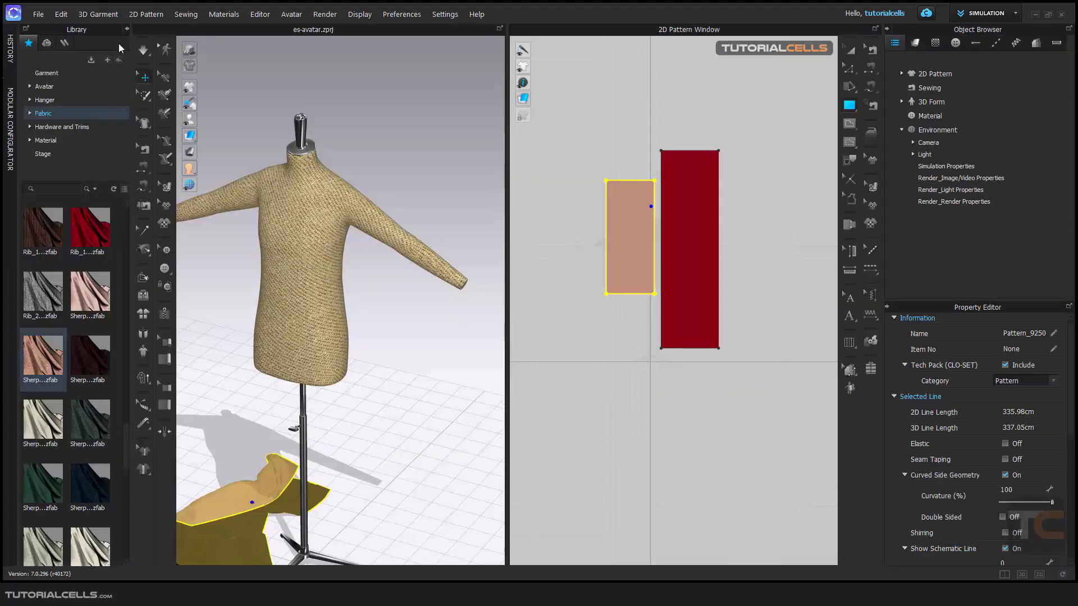
{"action": "left_click", "coordinate": [127, 29]}
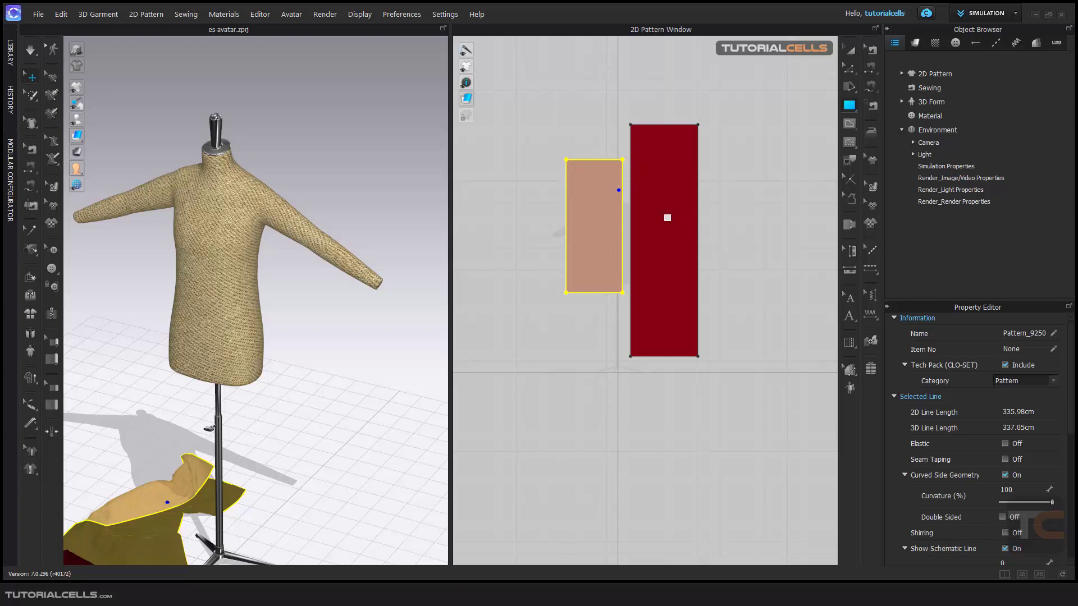
{"action": "left_click", "coordinate": [667, 218]}
{"action": "left_click", "coordinate": [565, 367]}
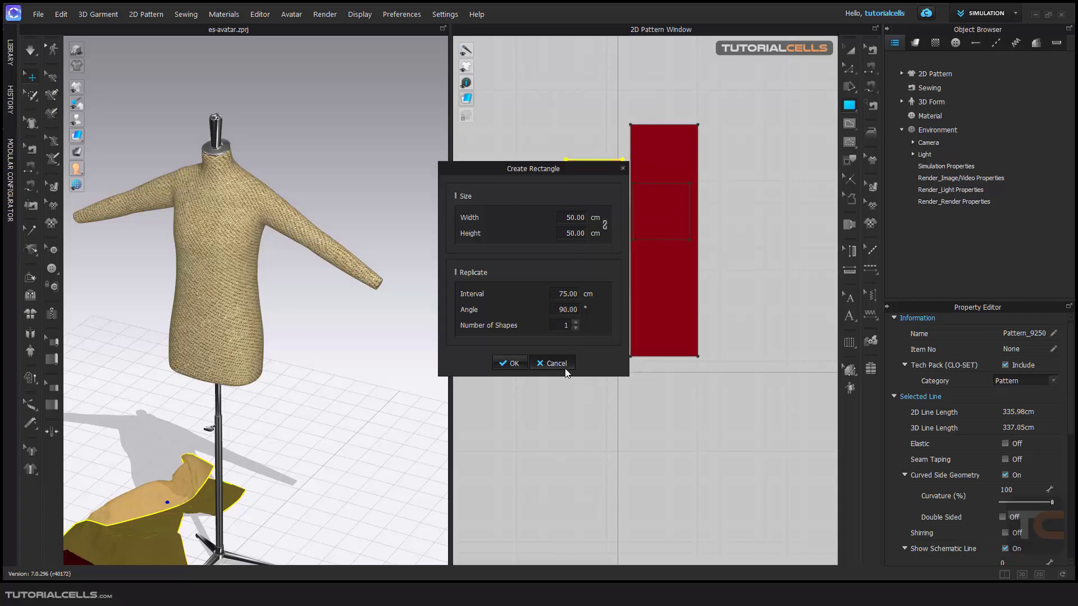
With Transform Pattern, move the red Rib panel up and left to overlap the pink panel
{"action": "left_click", "coordinate": [849, 54]}
{"action": "left_click", "coordinate": [589, 193]}
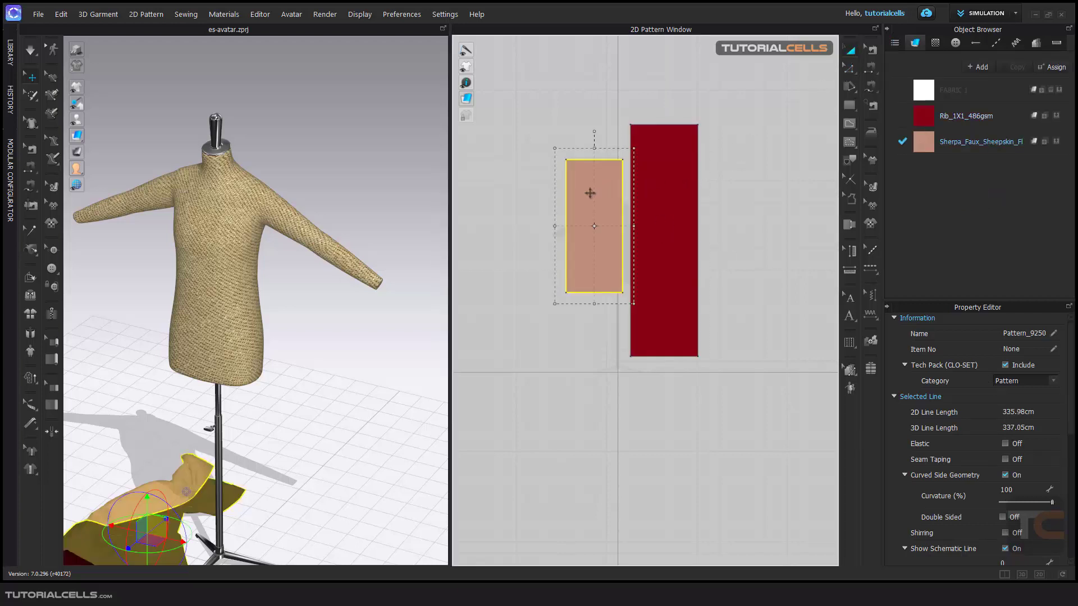
{"action": "scroll", "coordinate": [922, 506], "scroll_direction": "down", "scroll_amount": 3}
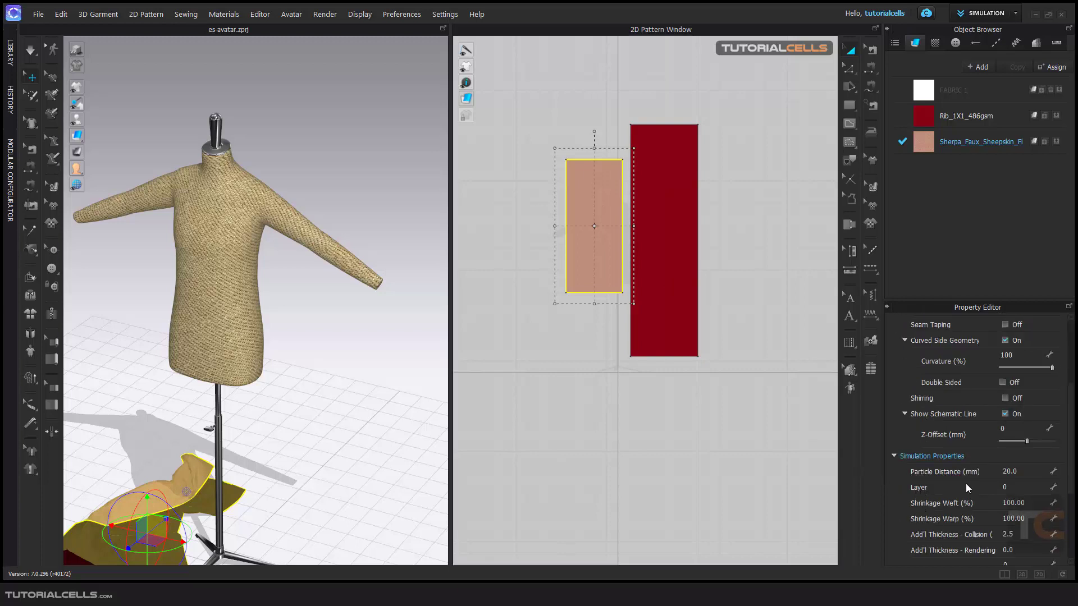
{"action": "left_click", "coordinate": [680, 237]}
{"action": "left_click_drag", "start_coordinate": [678, 240], "coordinate": [645, 225]}
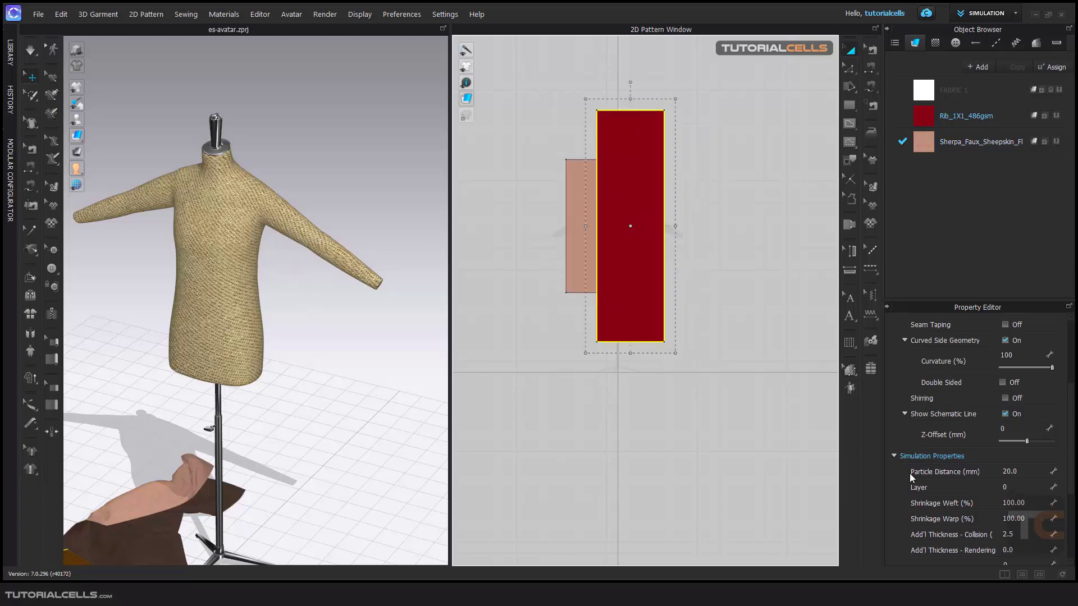
{"action": "left_click", "coordinate": [1000, 488]}
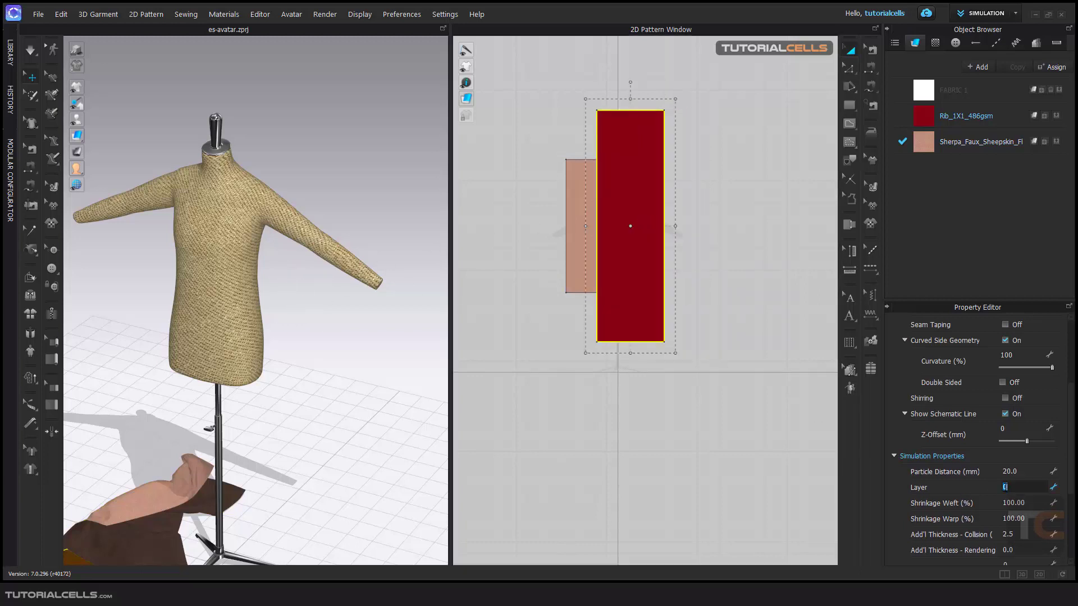
{"action": "left_click", "coordinate": [751, 384]}
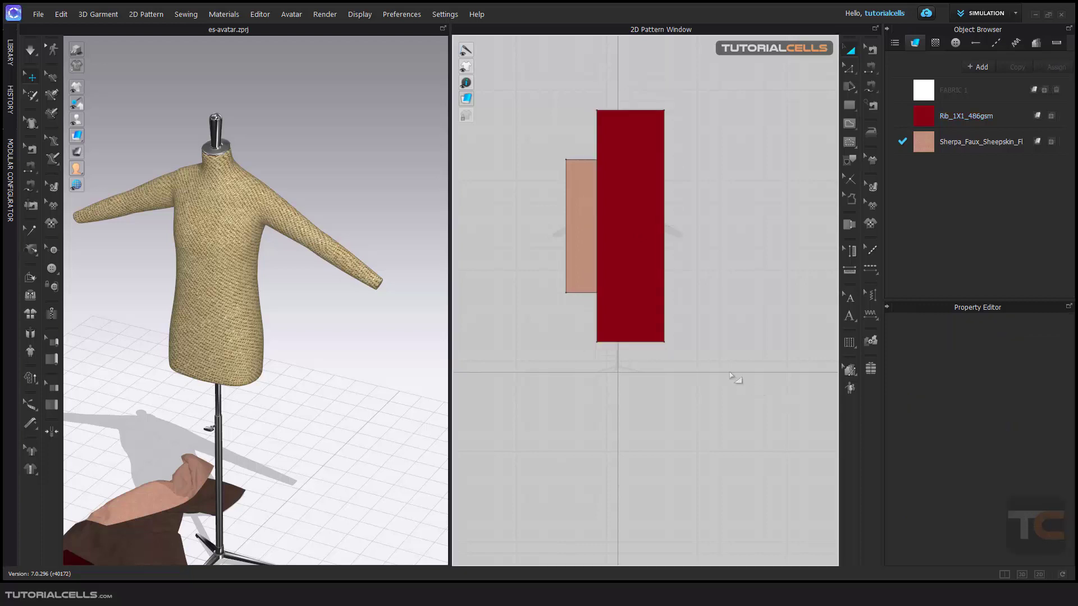
{"action": "scroll", "coordinate": [654, 308], "scroll_direction": "up", "scroll_amount": 5}
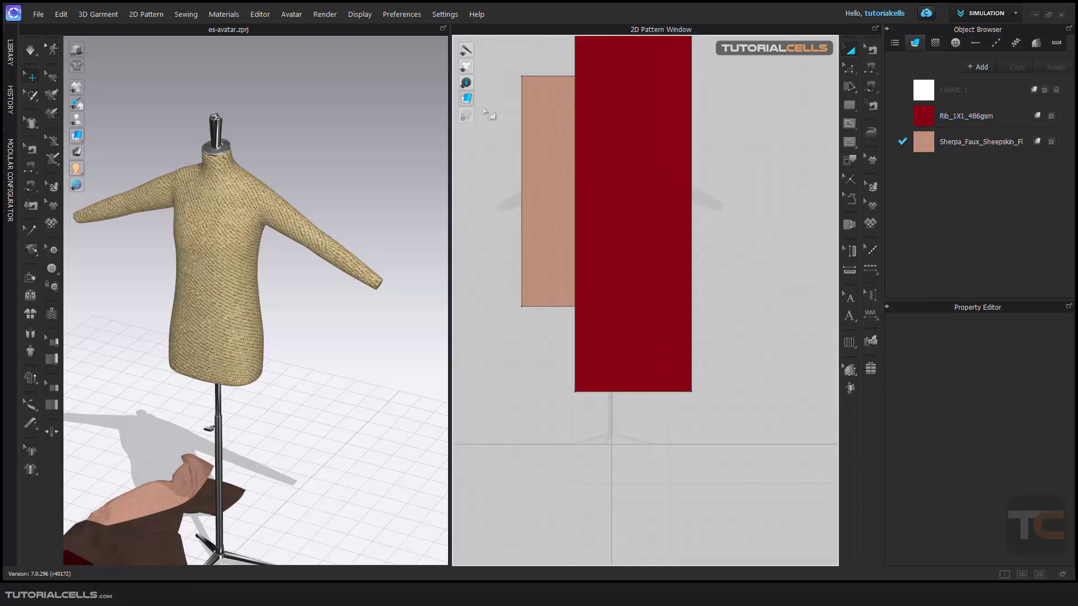
Bring the Simulation Properties panel back up via Preferences
{"action": "left_click", "coordinate": [403, 14]}
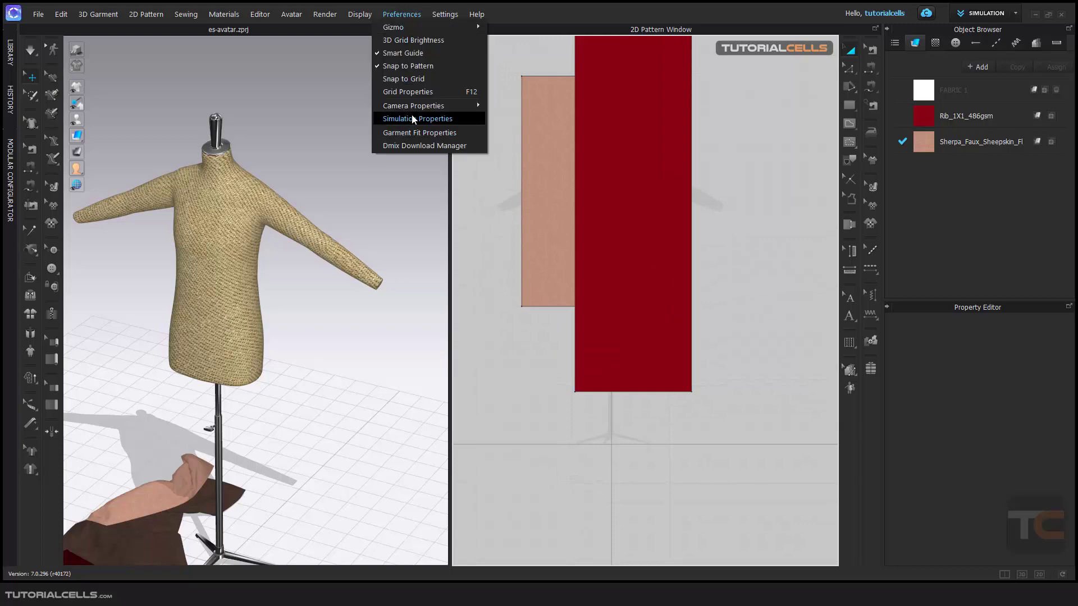
{"action": "left_click", "coordinate": [407, 118]}
{"action": "scroll", "coordinate": [960, 494], "scroll_direction": "down", "scroll_amount": 5}
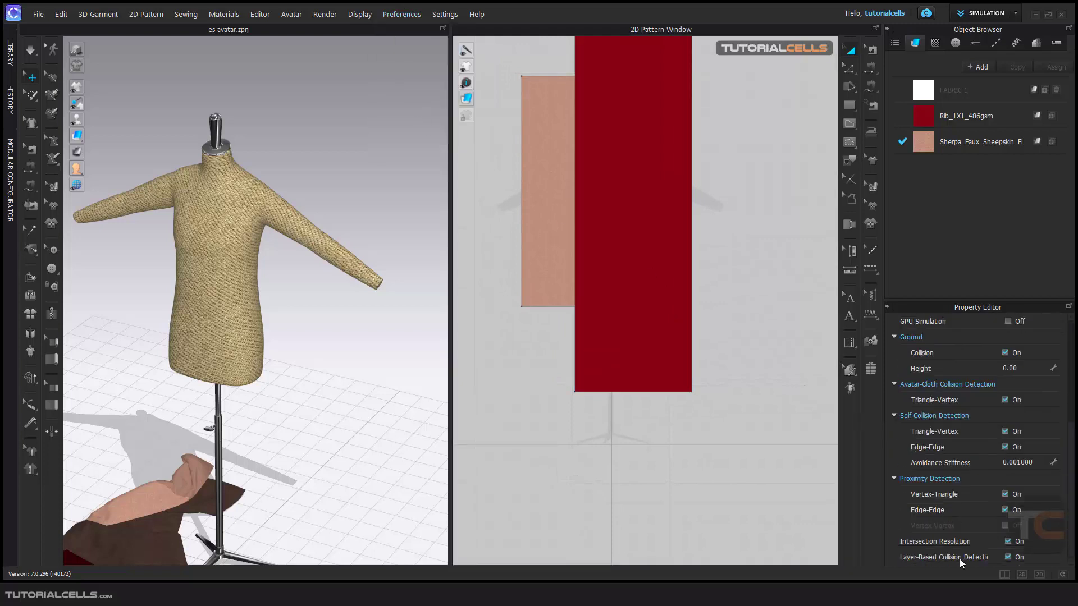
{"action": "scroll", "coordinate": [707, 397], "scroll_direction": "up", "scroll_amount": 3}
{"action": "scroll", "coordinate": [708, 397], "scroll_direction": "down", "scroll_amount": 5}
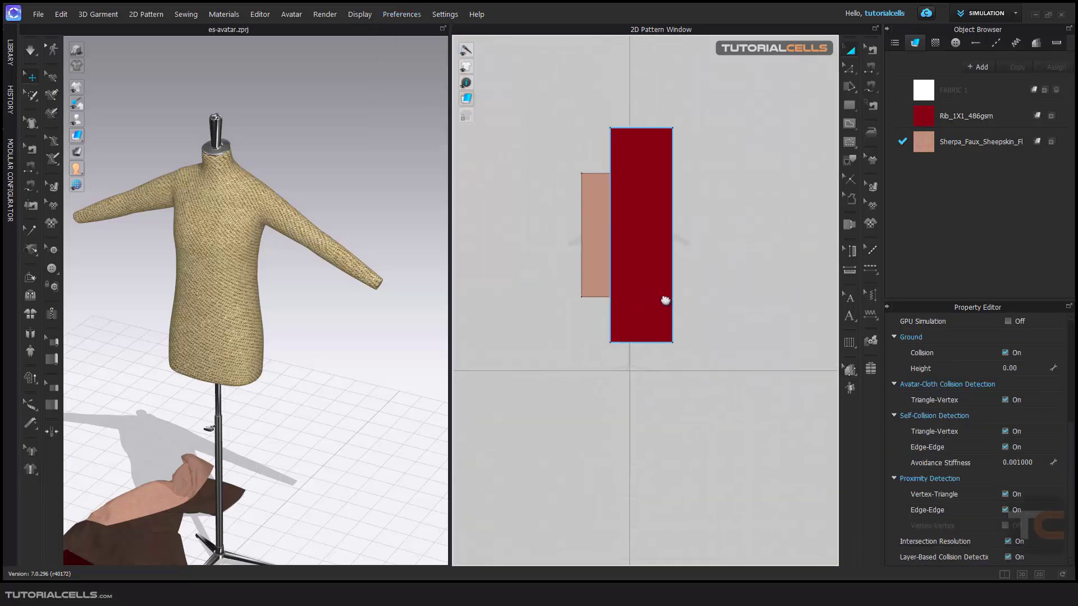
{"action": "scroll", "coordinate": [638, 238], "scroll_direction": "up", "scroll_amount": 3}
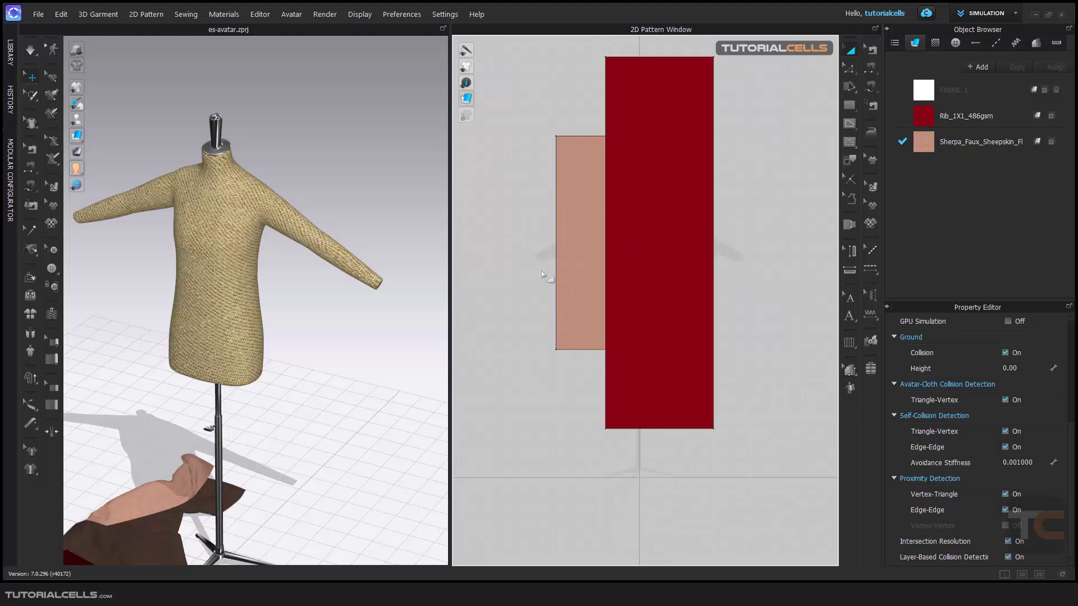
{"action": "scroll", "coordinate": [342, 272], "scroll_direction": "down", "scroll_amount": 4}
Pan and rotate the 3D view to show the red fabric, then expand the Simulate modes flyout
{"action": "middle_click_drag", "start_coordinate": [290, 283], "coordinate": [366, 250]}
{"action": "scroll", "coordinate": [349, 308], "scroll_direction": "up", "scroll_amount": 2}
{"action": "right_click_drag", "start_coordinate": [350, 309], "coordinate": [344, 307]}
{"action": "scroll", "coordinate": [345, 312], "scroll_direction": "down", "scroll_amount": 2}
{"action": "left_click", "coordinate": [32, 56]}
{"action": "left_click", "coordinate": [32, 54]}
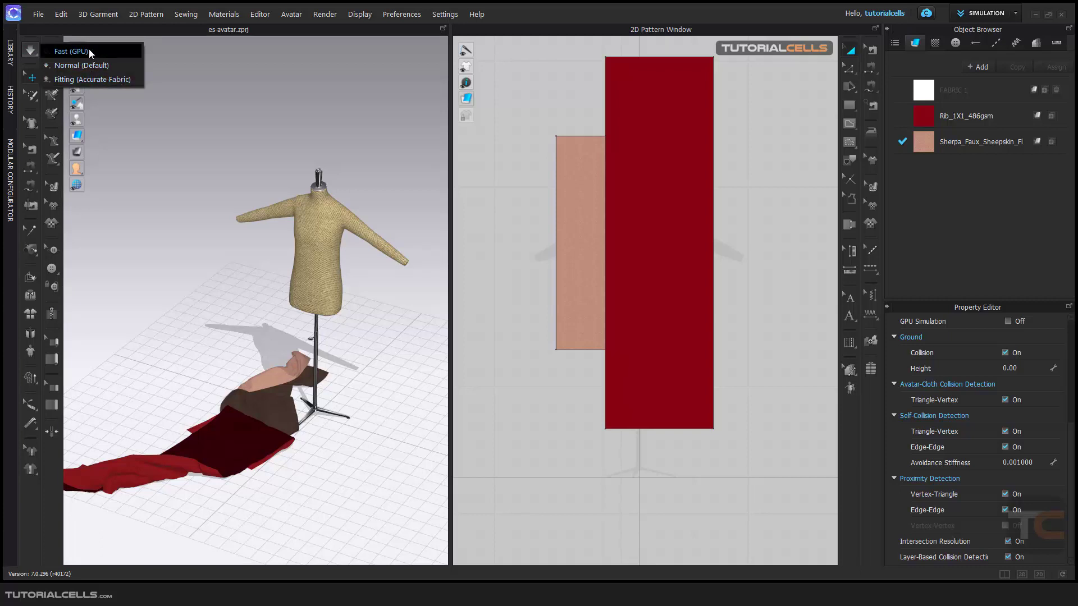
Simulate in Fitting (Accurate Fabric) mode, then switch back to Normal (Default)
{"action": "left_click", "coordinate": [64, 77]}
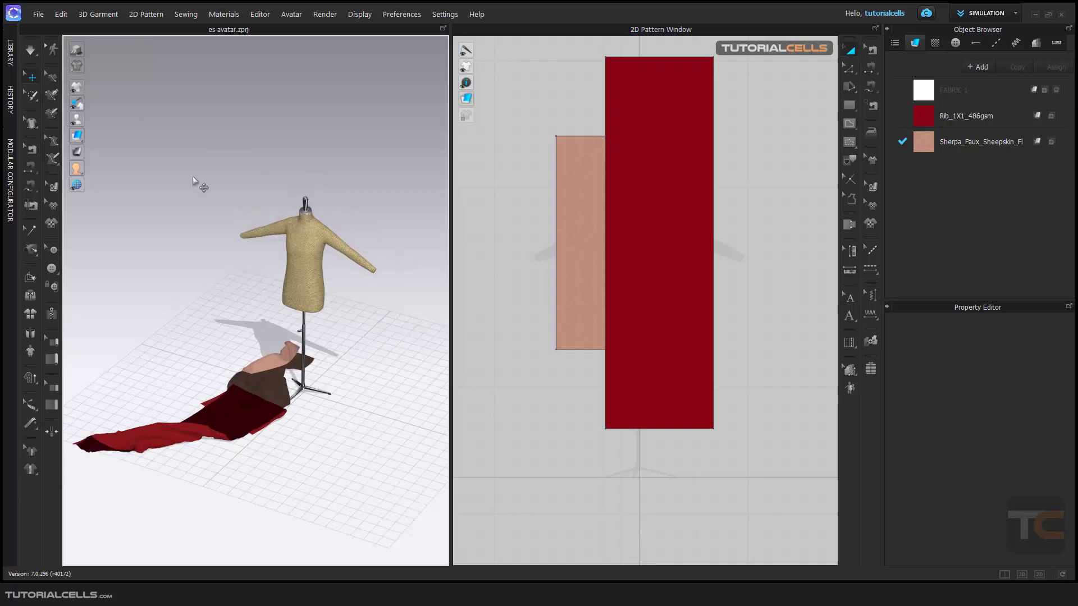
{"action": "left_click", "coordinate": [32, 54]}
{"action": "left_click", "coordinate": [75, 69]}
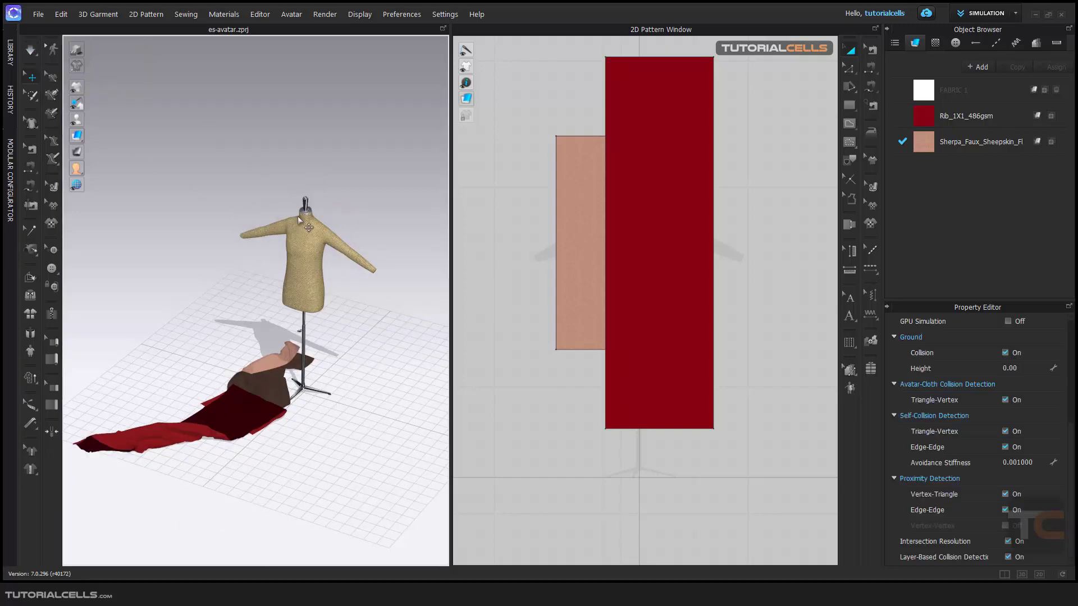
{"action": "scroll", "coordinate": [306, 207], "scroll_direction": "down", "scroll_amount": 2}
{"action": "right_click_drag", "start_coordinate": [315, 206], "coordinate": [338, 182]}
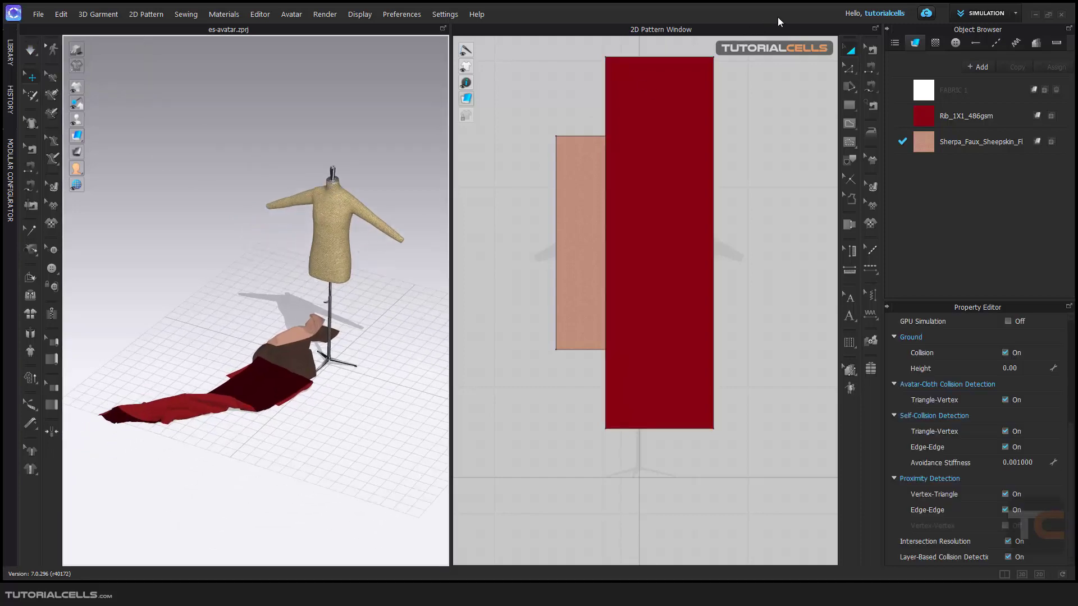